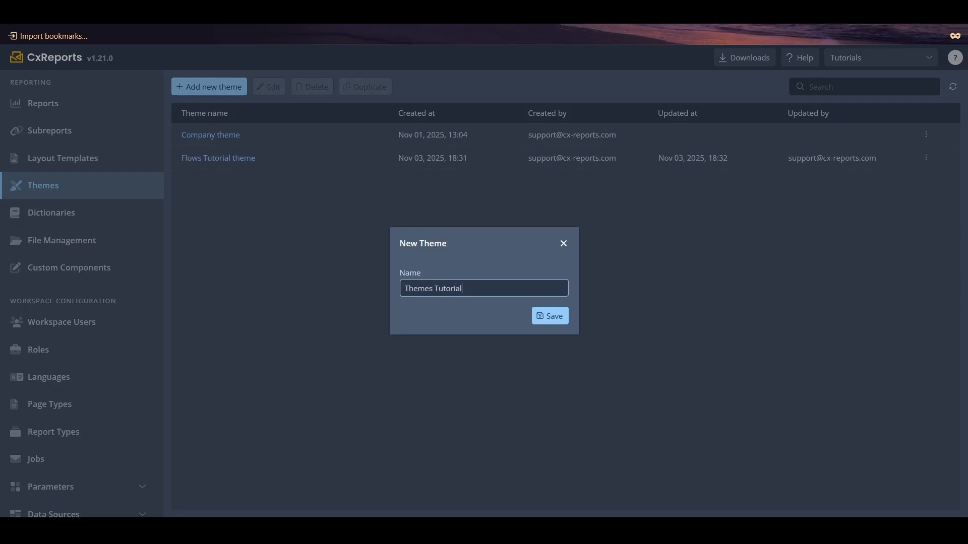
# - Create the new theme named Themes Tutorial and open its text settings
pyautogui.click(548, 316)
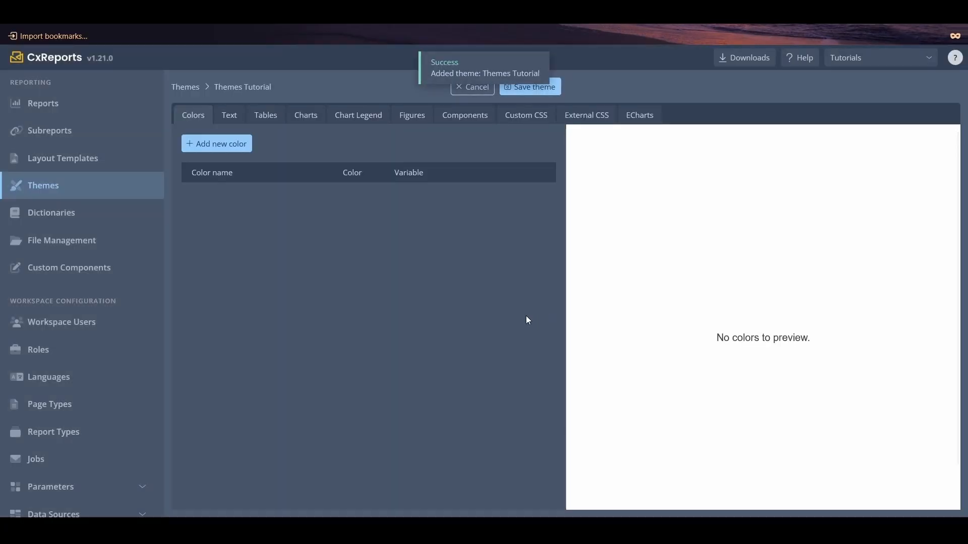
pyautogui.click(235, 119)
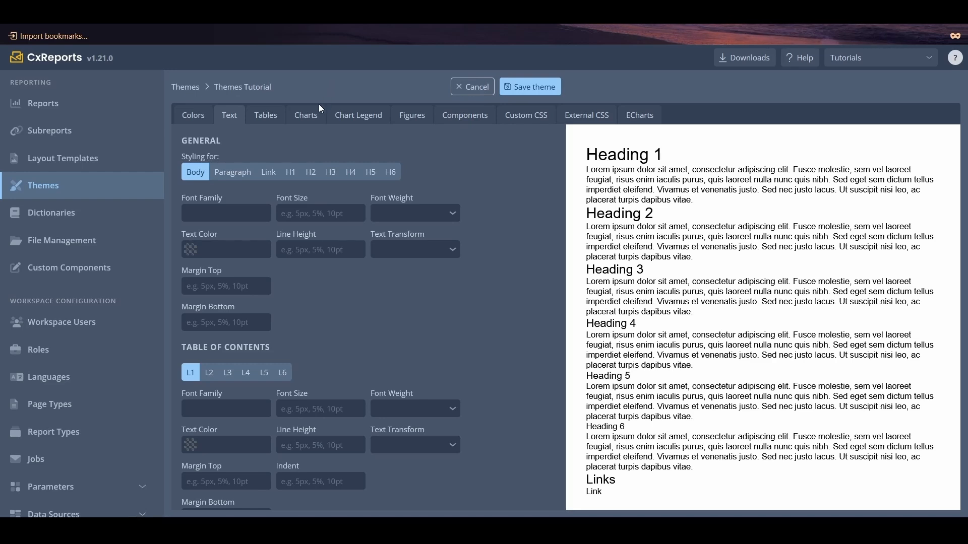
# - Set the body text color to red, rgba(228,20,20,1)
pyautogui.click(191, 254)
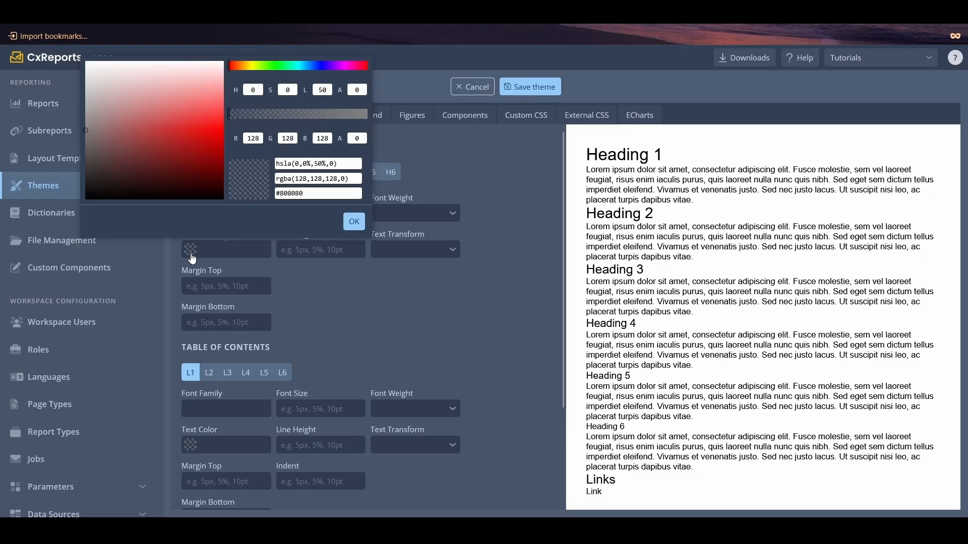
pyautogui.click(202, 134)
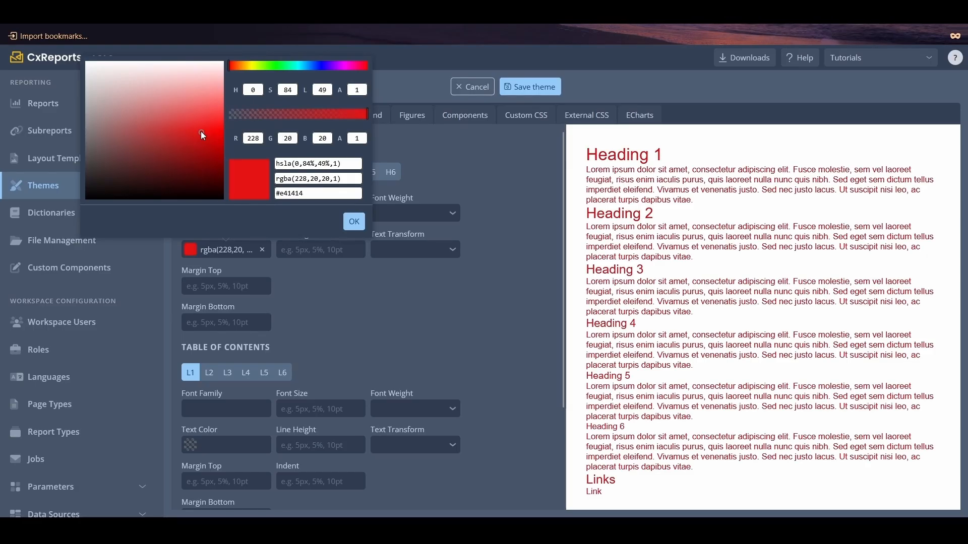
pyautogui.click(354, 222)
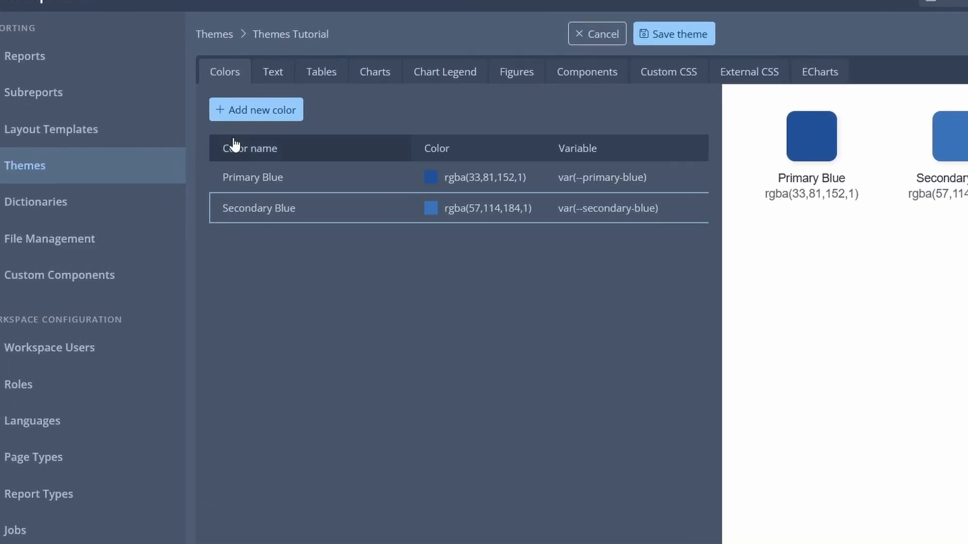
# - Add a theme color named Primary Green with value rgba(54,157,121,1) and copy its color variable from the preview
pyautogui.click(230, 113)
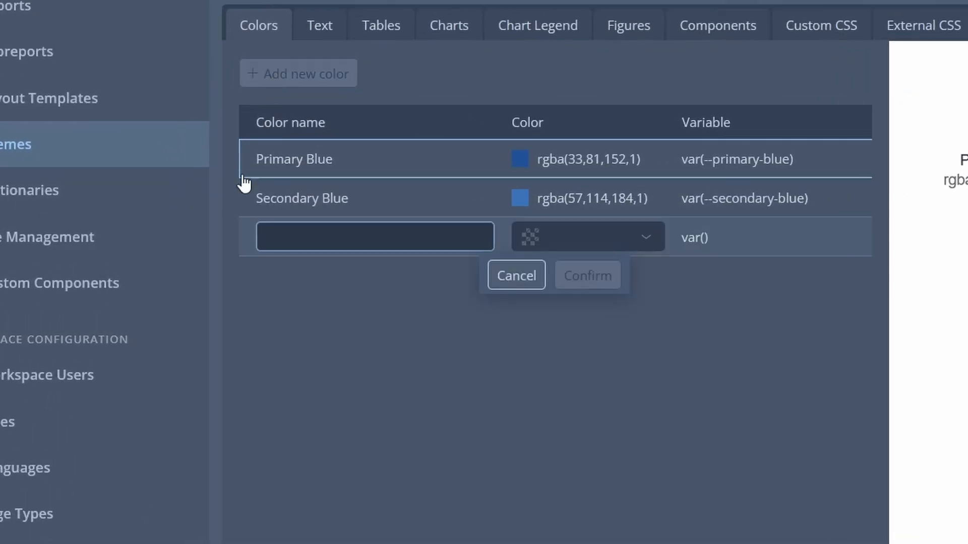
pyautogui.click(290, 238)
pyautogui.write('Primary Green')
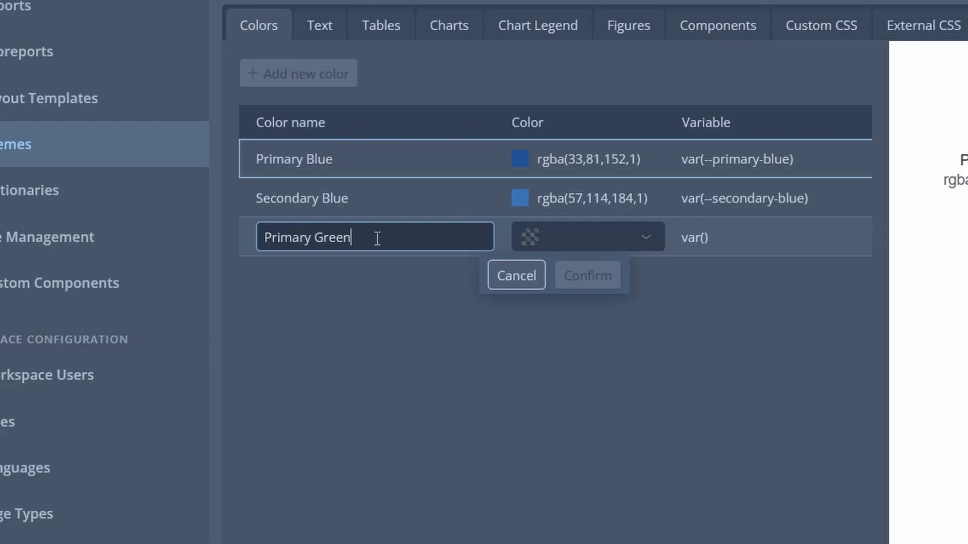
pyautogui.click(590, 243)
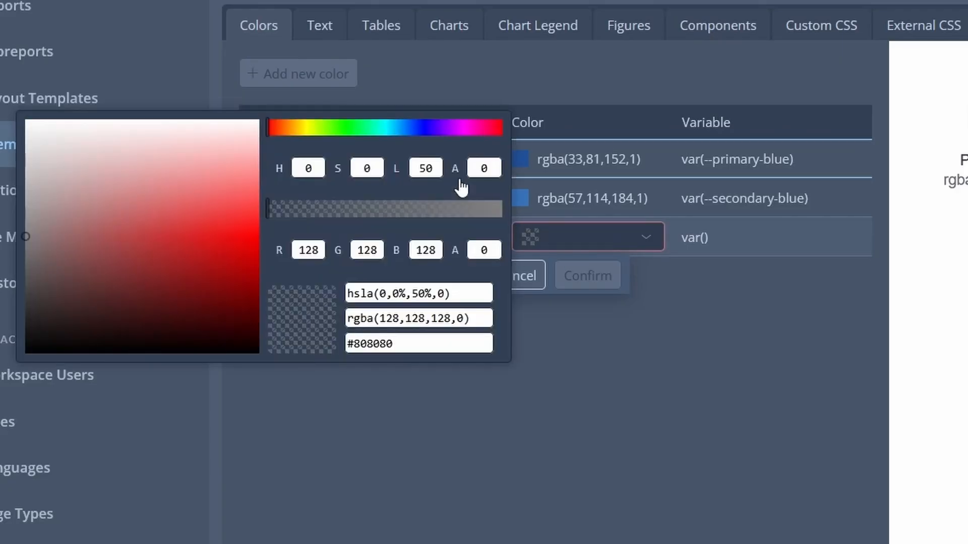
pyautogui.click(372, 127)
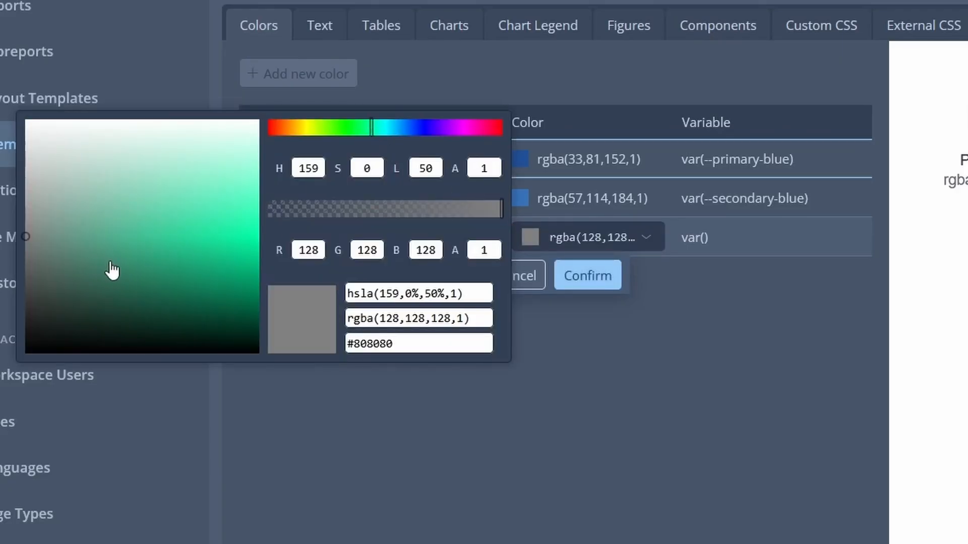
pyautogui.moveTo(132, 256); pyautogui.dragTo(140, 262)
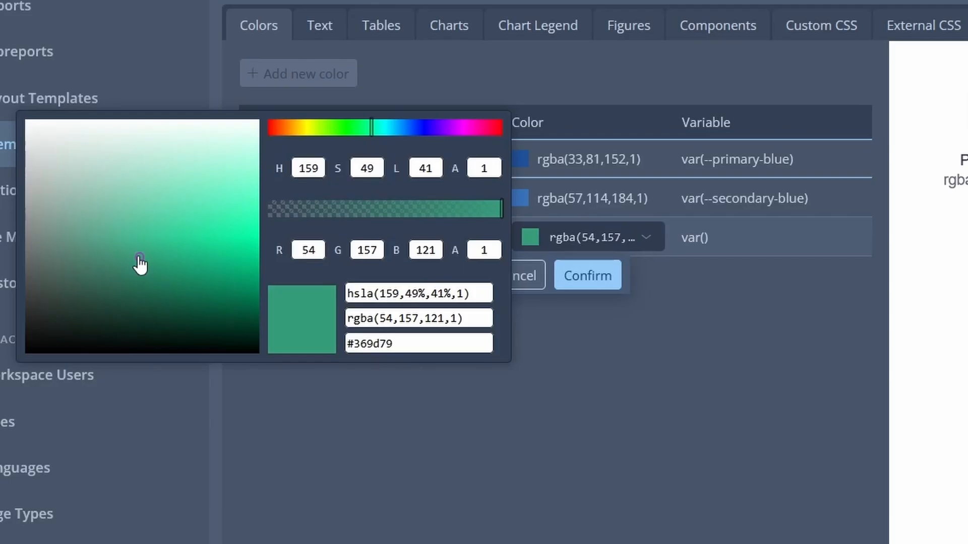
pyautogui.click(597, 277)
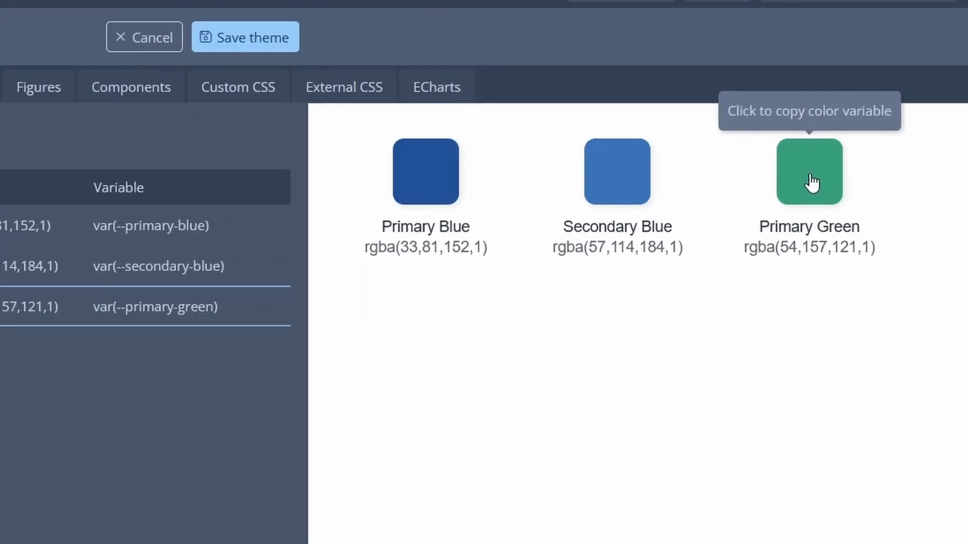
pyautogui.click(812, 183)
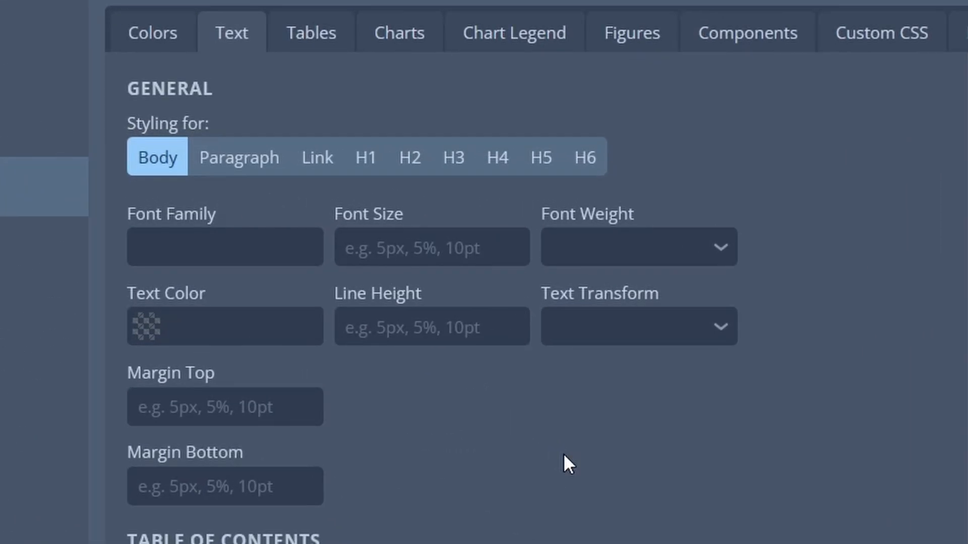
pyautogui.click(272, 174)
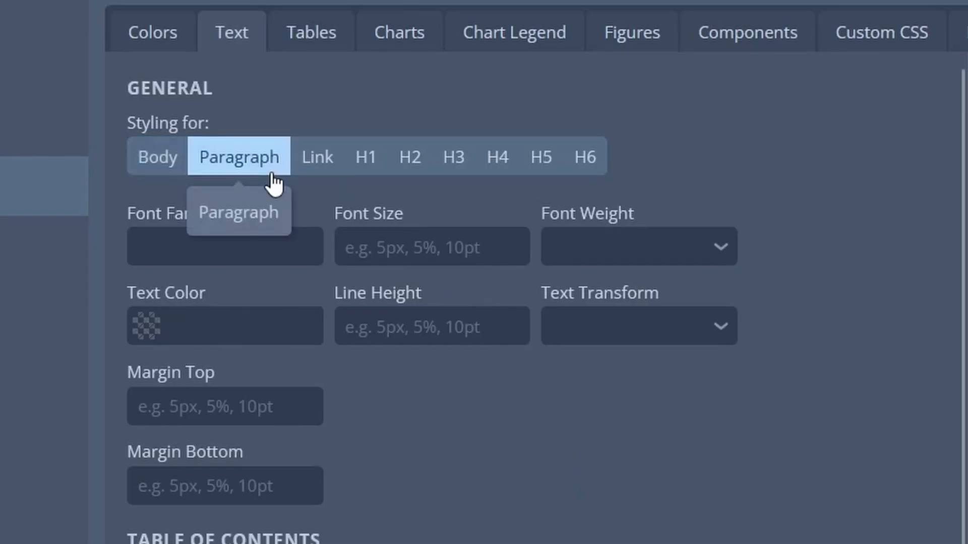
pyautogui.click(330, 172)
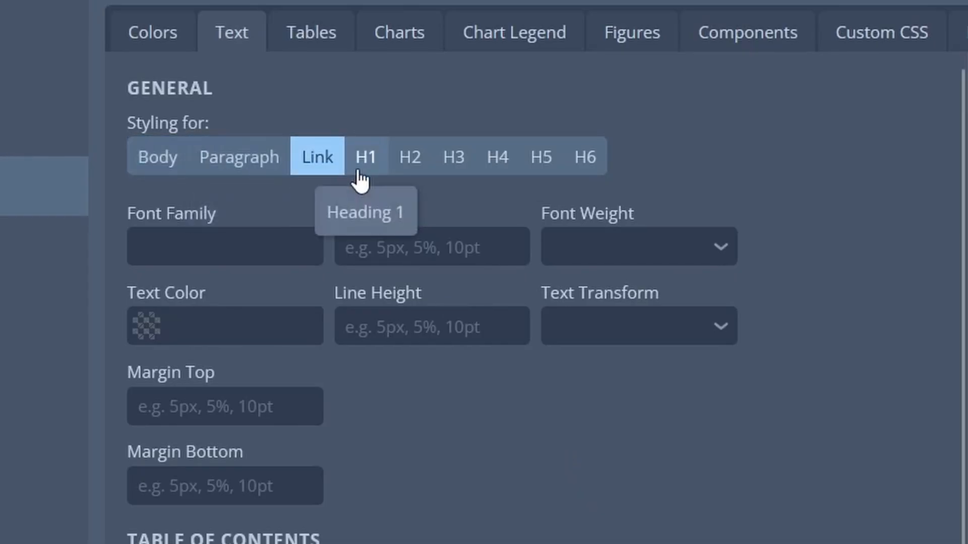
pyautogui.click(361, 179)
pyautogui.click(400, 178)
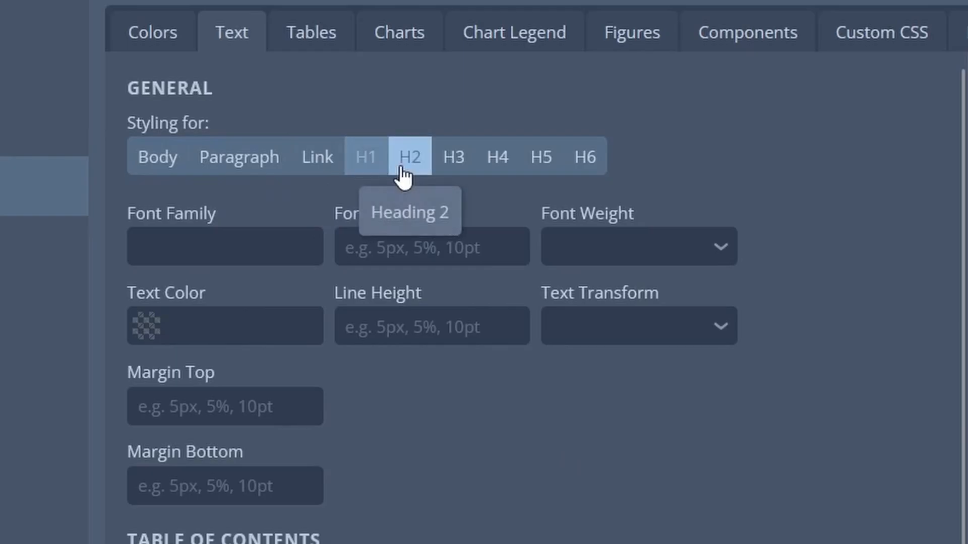
pyautogui.click(580, 161)
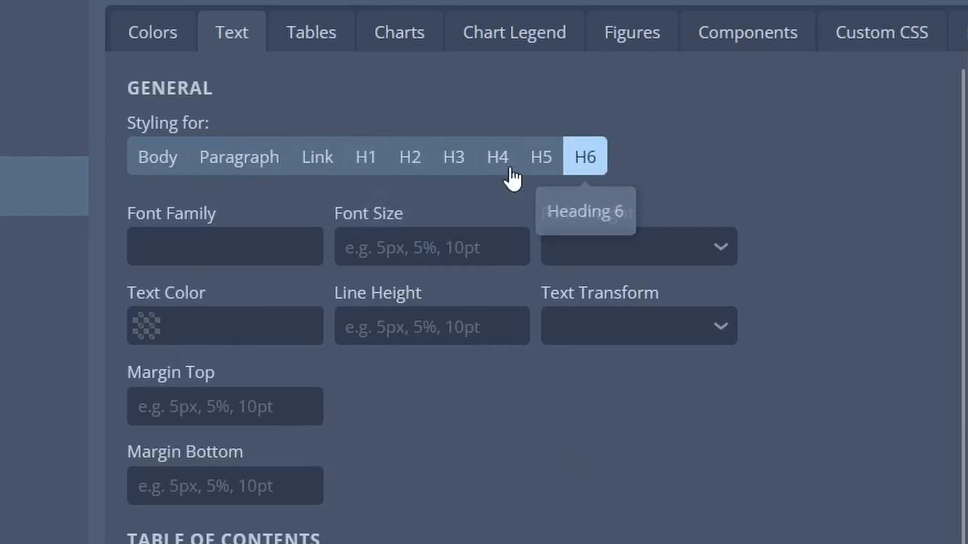
# - Set the Heading 1 font size to 30px and its font weight to Bold
pyautogui.click(382, 159)
pyautogui.click(432, 247)
pyautogui.write('30px')
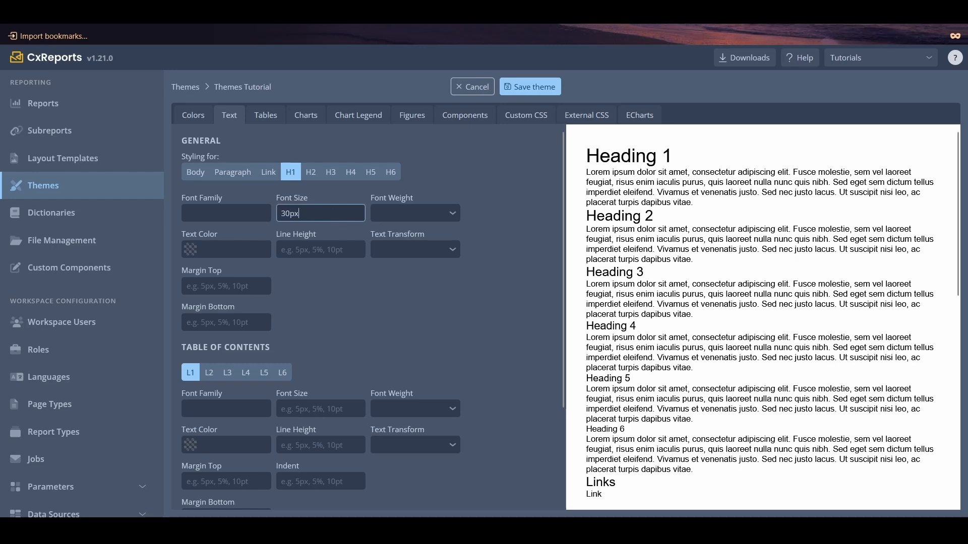
pyautogui.click(381, 213)
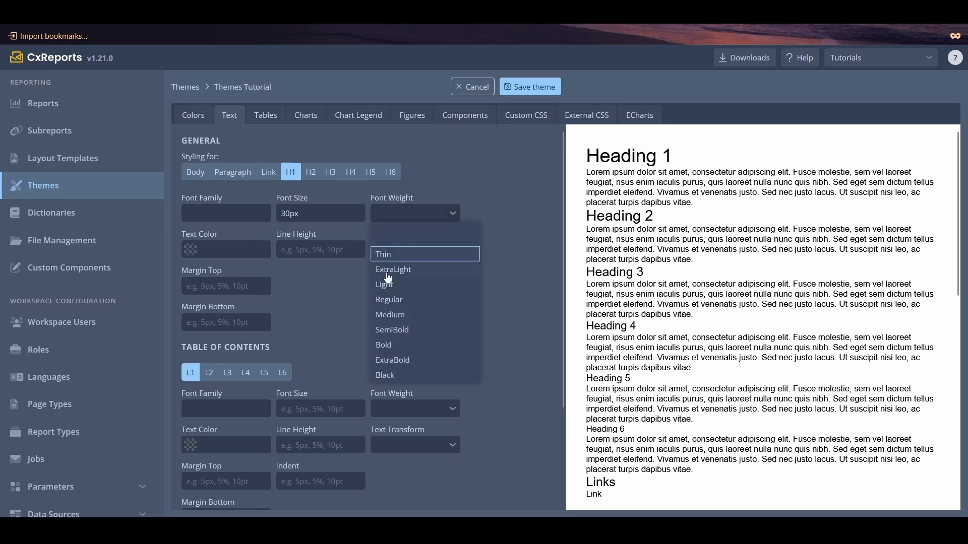
pyautogui.click(392, 345)
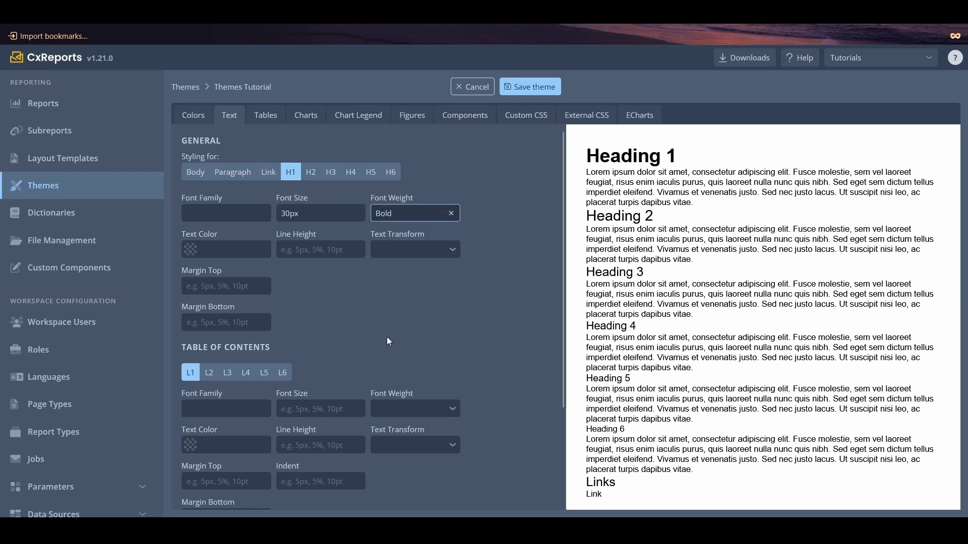
# - Apply the Primary Green theme color to Heading 1 text and set its line height to 50px
pyautogui.click(191, 250)
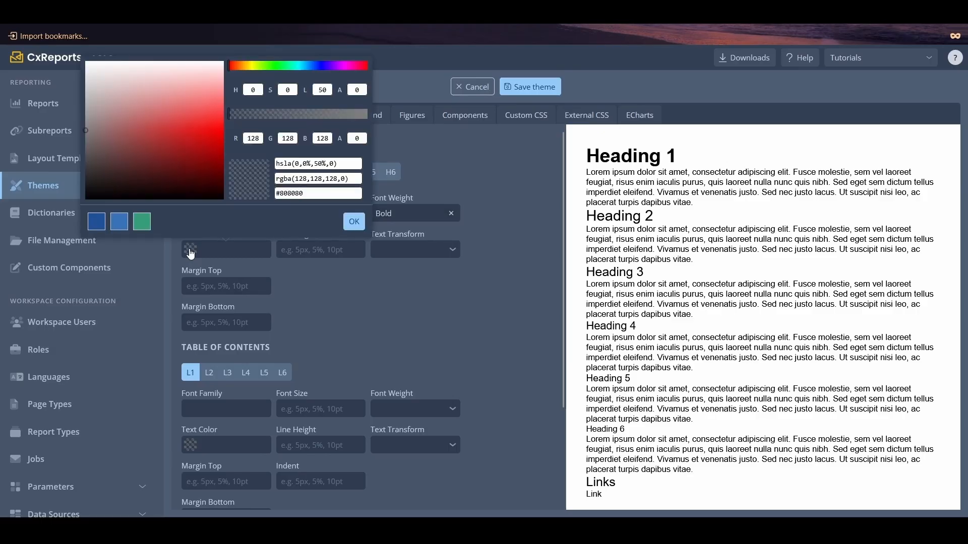
pyautogui.click(142, 221)
pyautogui.click(355, 221)
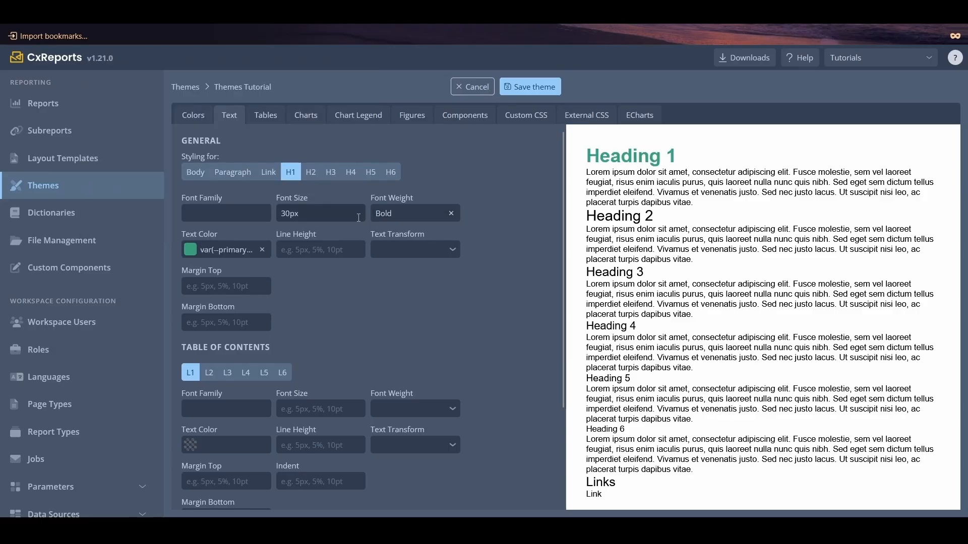
pyautogui.click(345, 251)
pyautogui.write('50px')
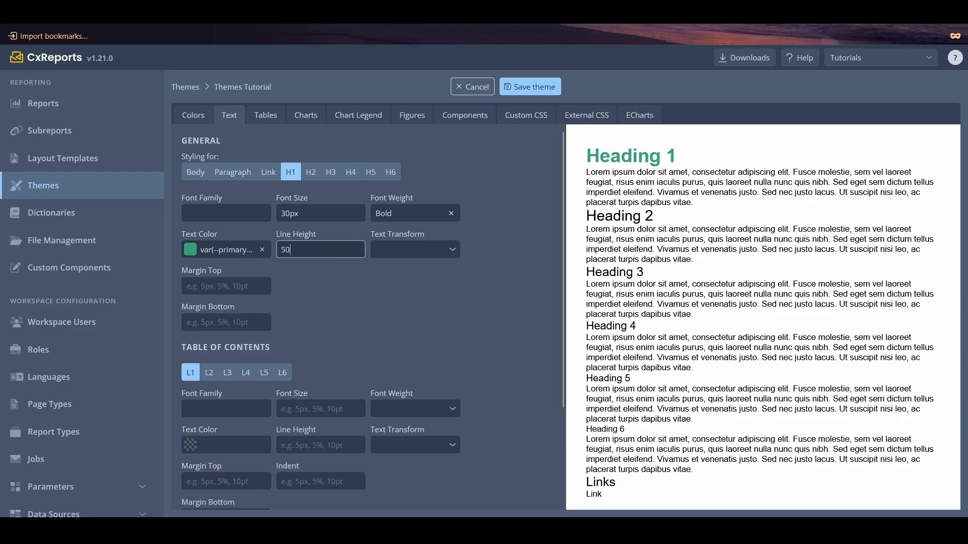
# - Transform Heading 1 text to UPPERCASE and set its top and bottom margins to 5px
pyautogui.click(374, 255)
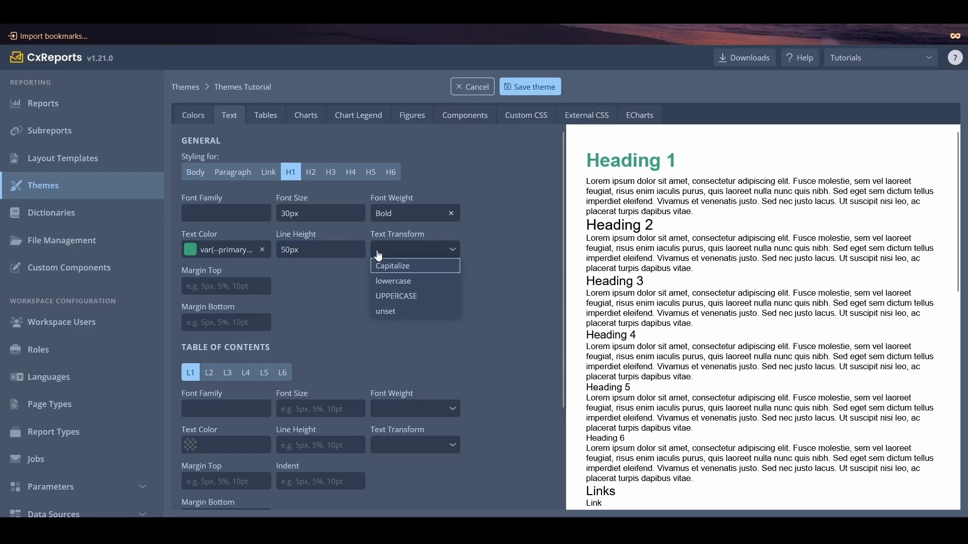
pyautogui.click(395, 296)
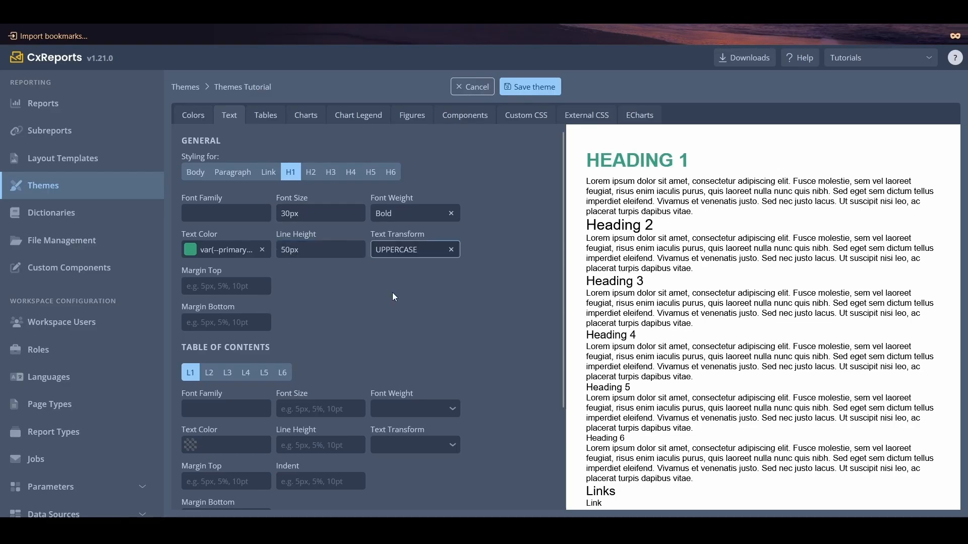
pyautogui.click(246, 294)
pyautogui.write('5px')
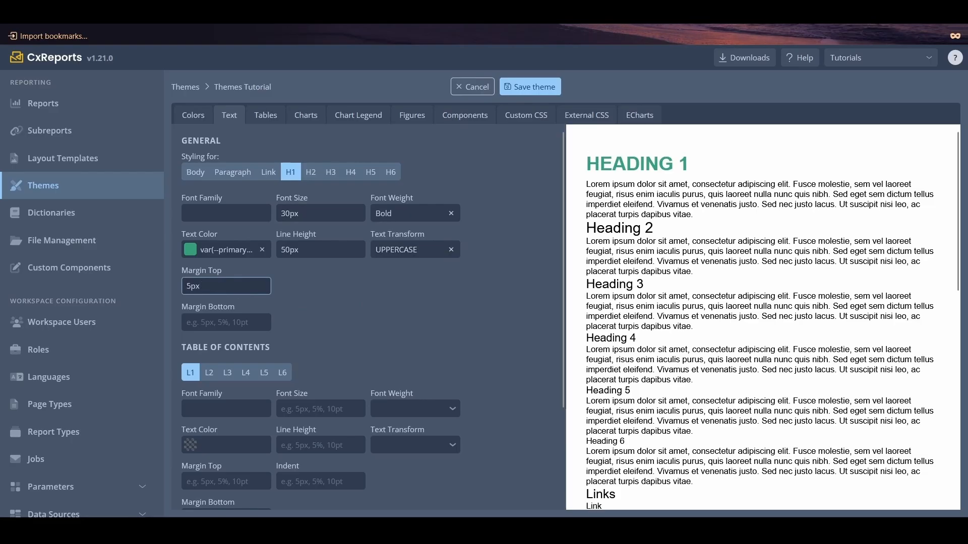
pyautogui.click(245, 324)
pyautogui.write('5px')
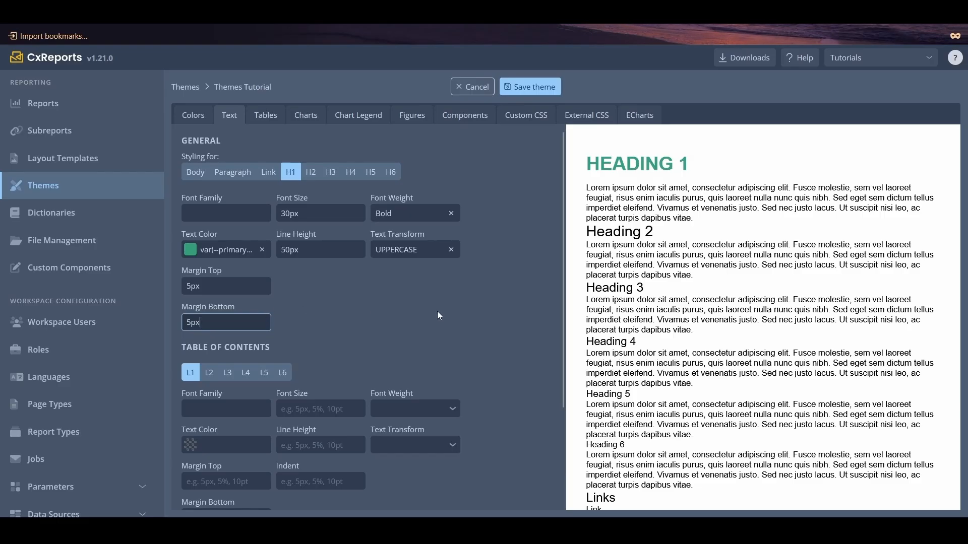
# - Make the level 1 entries of the table of contents Bold and color them with the Primary Blue theme color
pyautogui.scroll(-1, 446, 316)
pyautogui.scroll(-1, 446, 316)
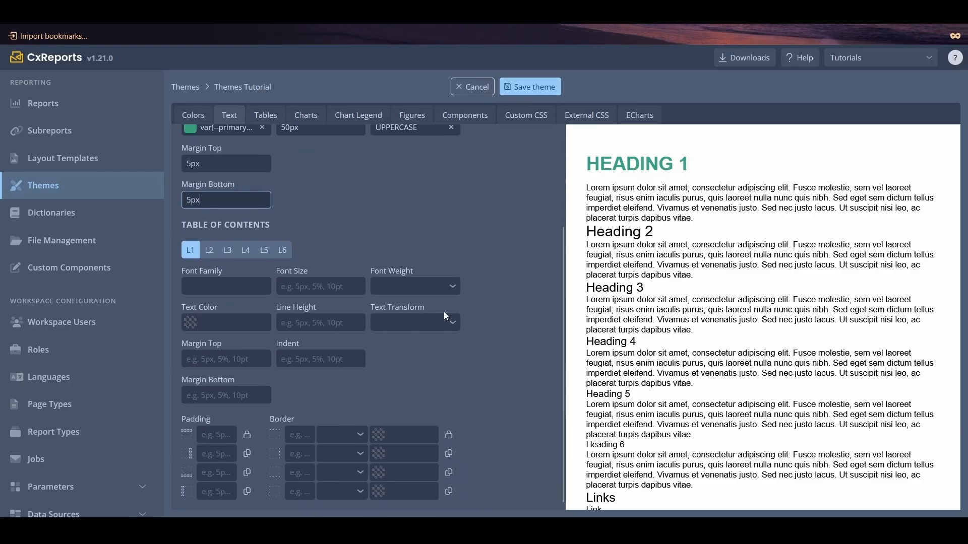
pyautogui.scroll(-6, 650, 280)
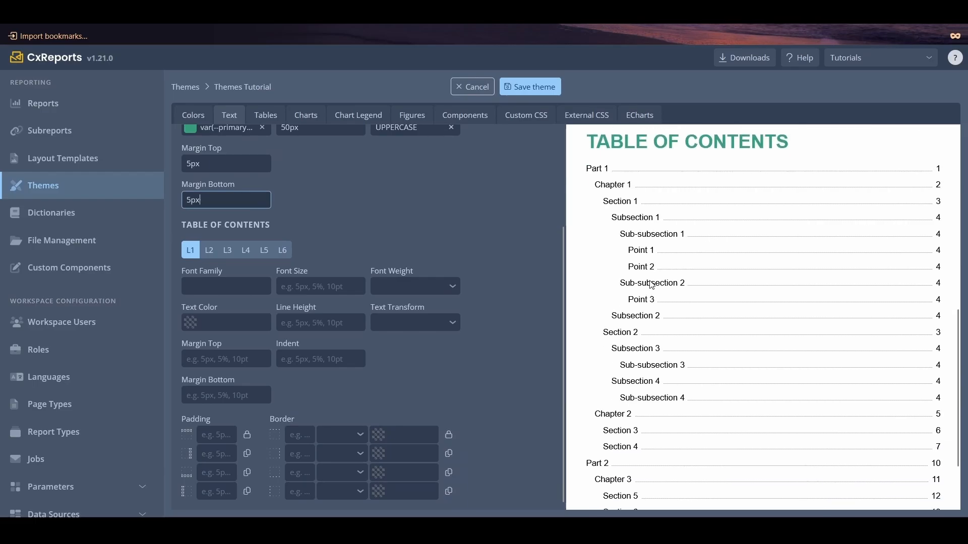
pyautogui.click(393, 288)
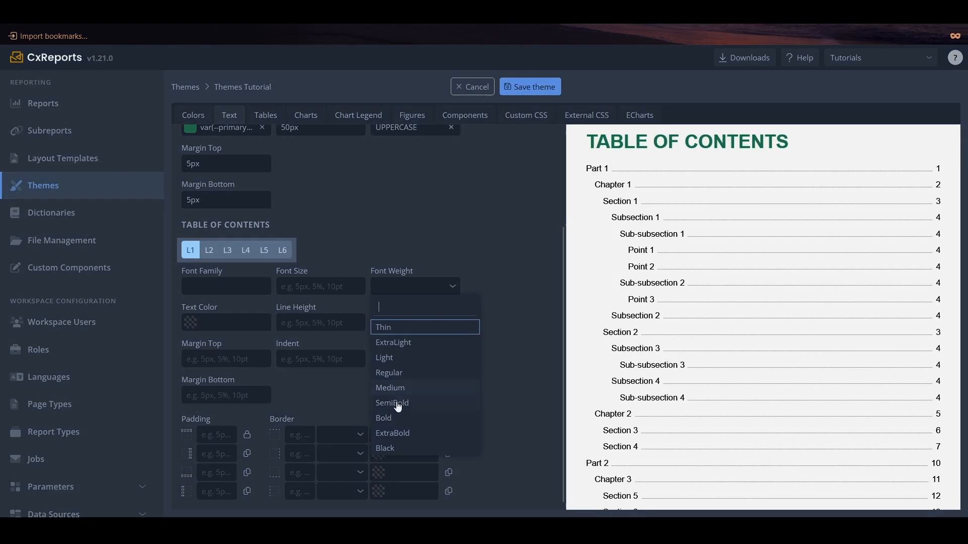
pyautogui.click(395, 419)
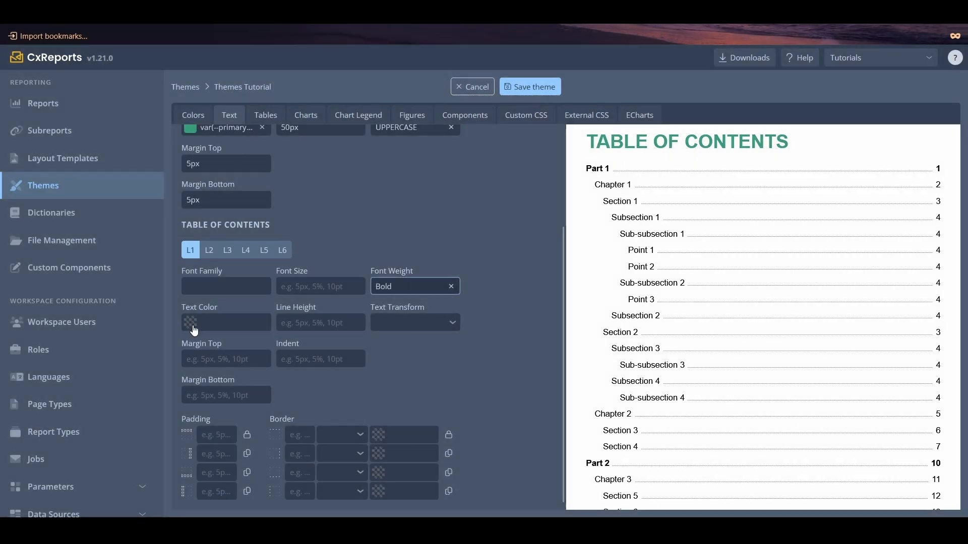
pyautogui.click(195, 331)
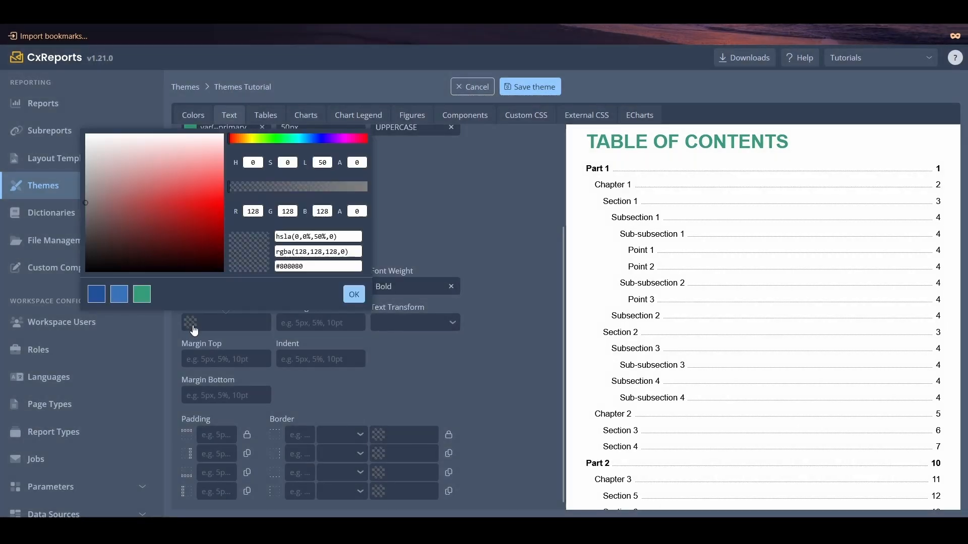
pyautogui.click(96, 294)
pyautogui.click(354, 294)
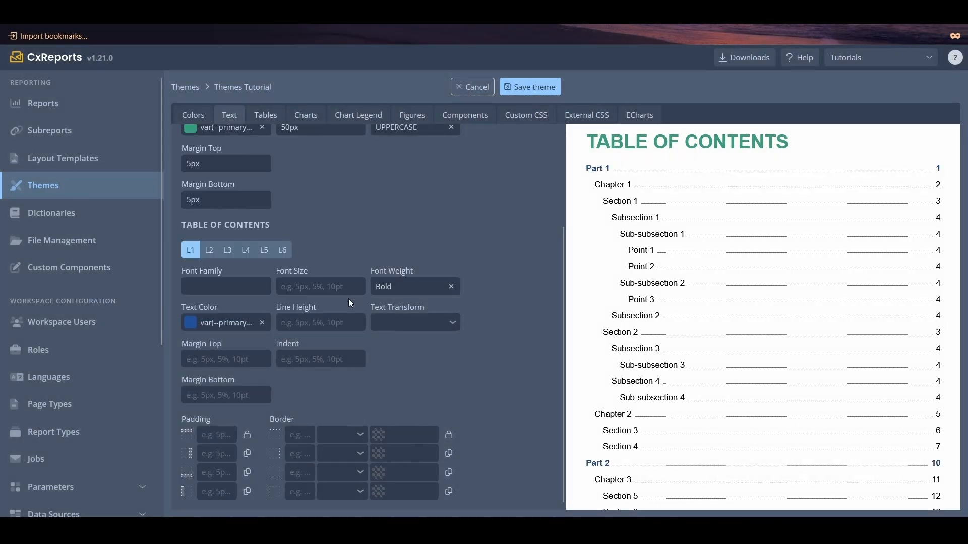
# - Transform the level 1 table of contents entries to UPPERCASE and set their indent to -3px
pyautogui.click(408, 322)
pyautogui.click(412, 369)
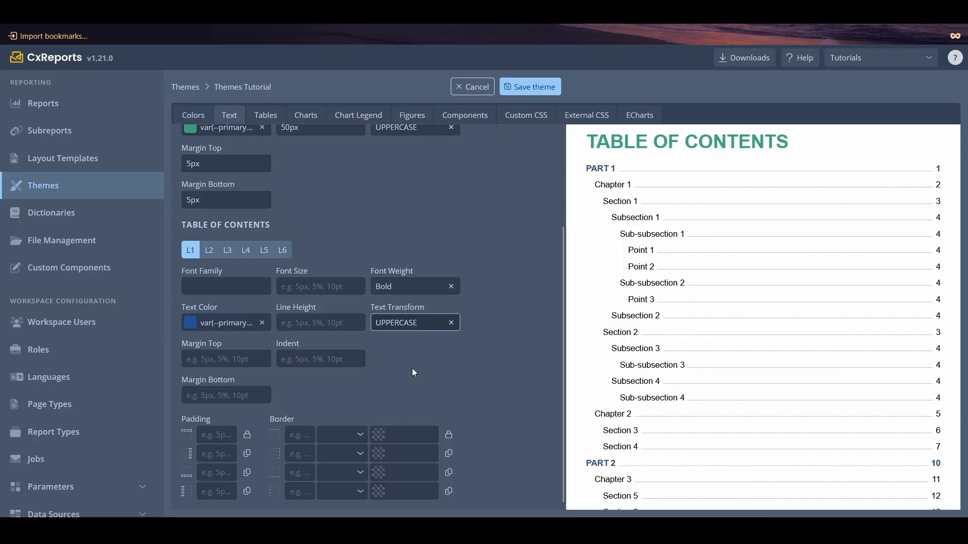
pyautogui.click(344, 363)
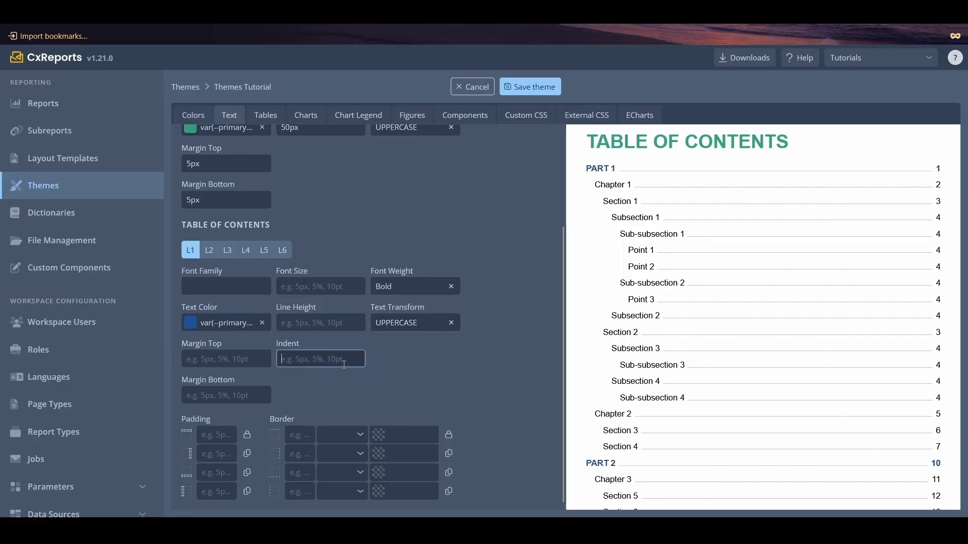
pyautogui.write('-3px')
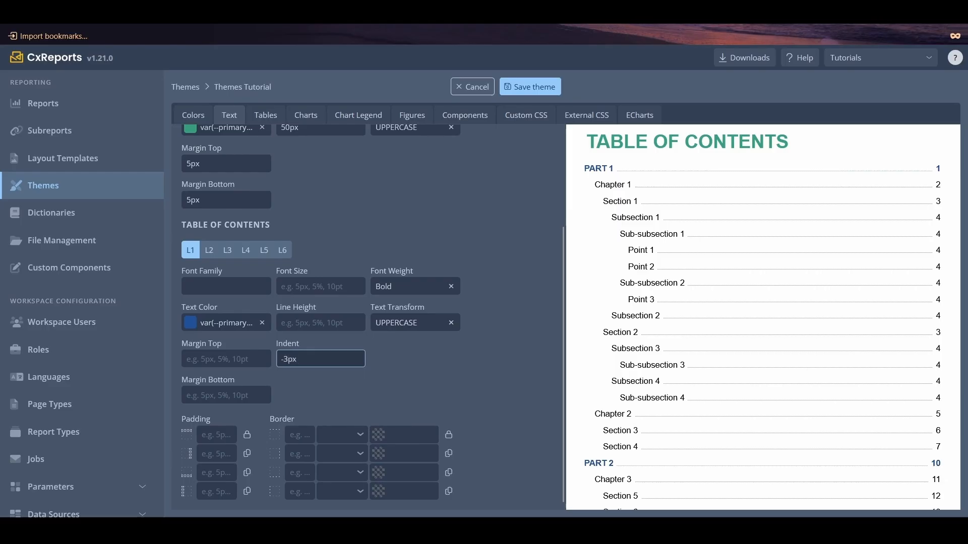
# - Give the level 1 table of contents entries 10px padding and a 1px dashed black border on all sides
pyautogui.click(213, 435)
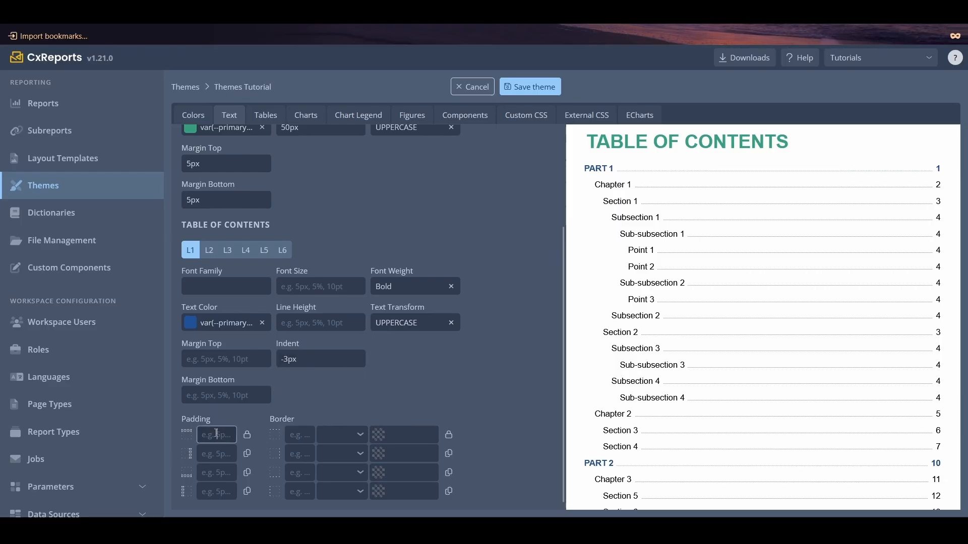
pyautogui.write('10')
pyautogui.click(246, 434)
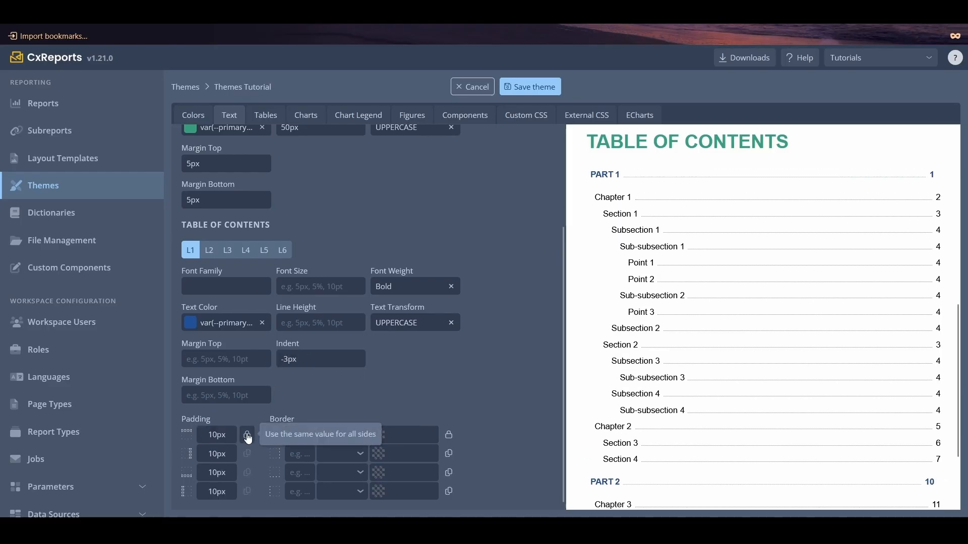
pyautogui.click(356, 439)
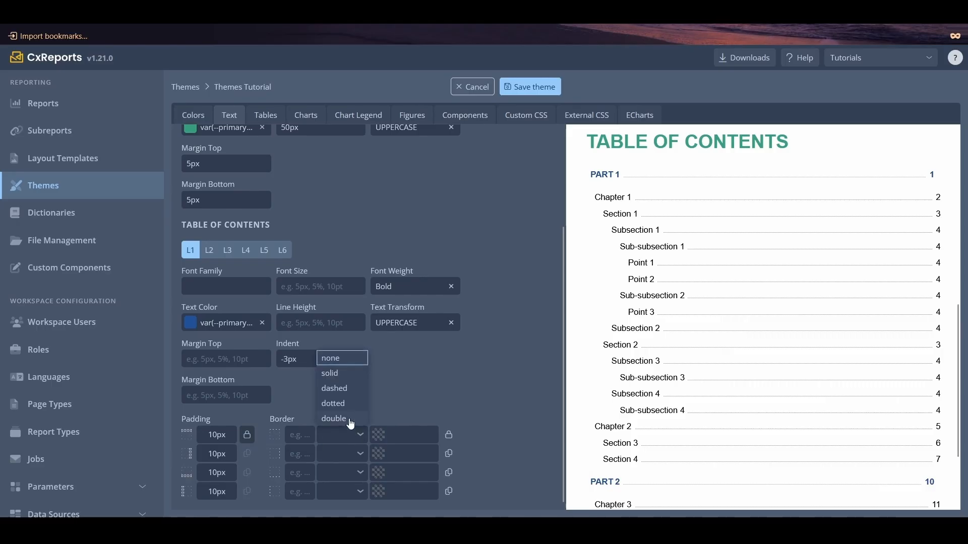
pyautogui.click(341, 389)
pyautogui.click(447, 438)
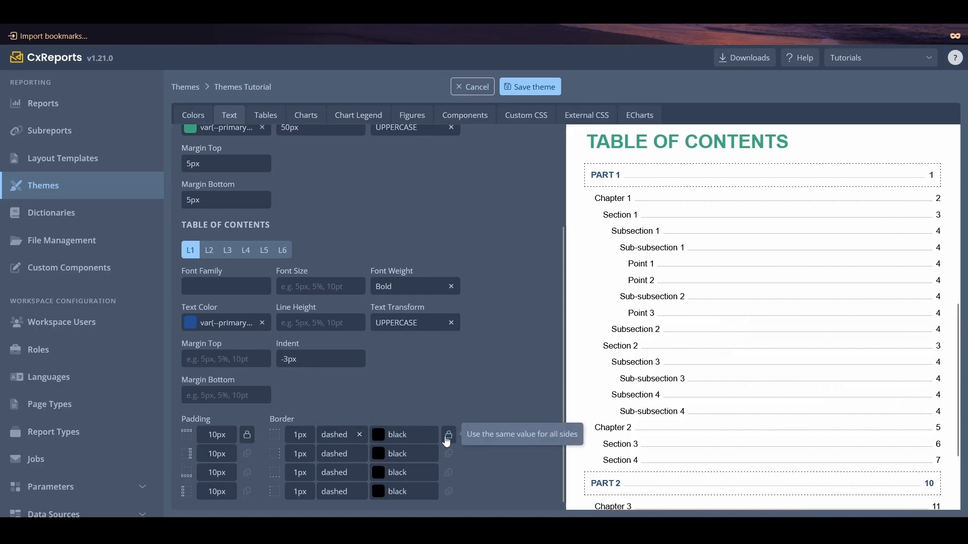
# - Color the level 3 table of contents entries with the Secondary Blue theme color
pyautogui.click(227, 254)
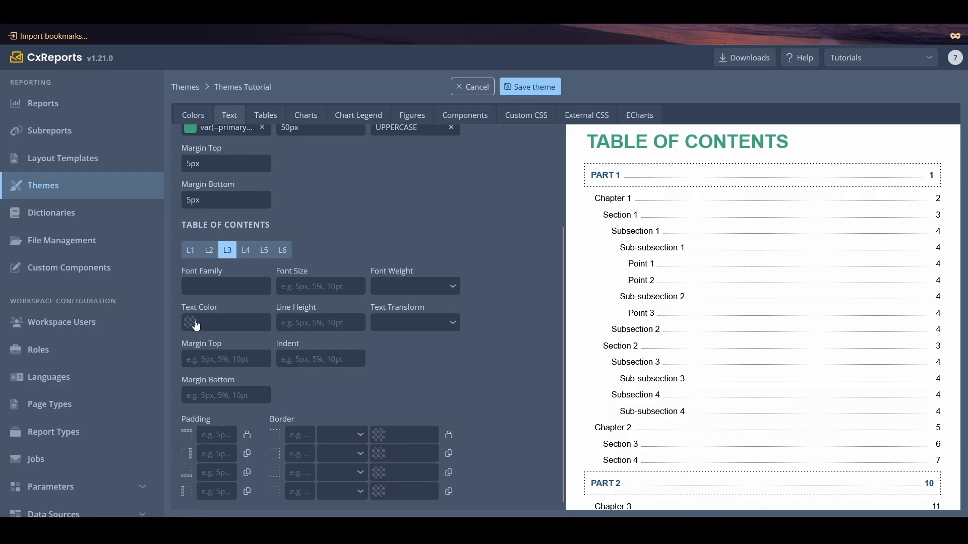
pyautogui.click(196, 321)
pyautogui.click(119, 294)
pyautogui.click(352, 295)
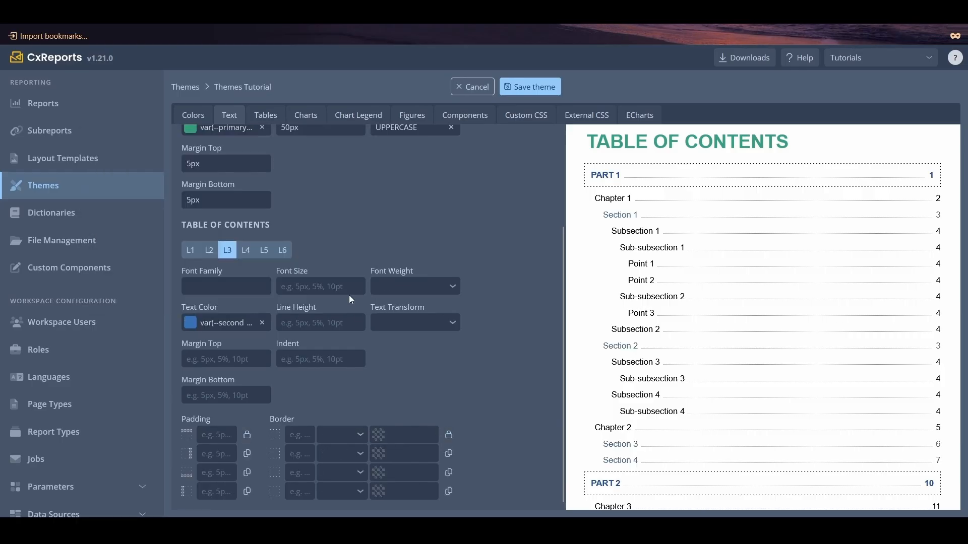
# - Add a 1px dotted black border on all sides of the level 3 table of contents entries and set their indent to 5px
pyautogui.click(359, 435)
pyautogui.click(333, 404)
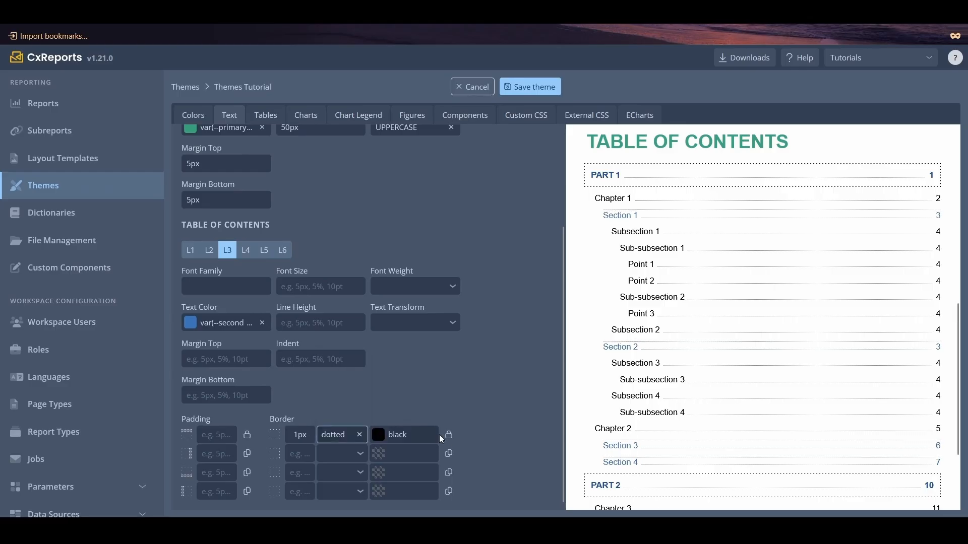
pyautogui.click(448, 441)
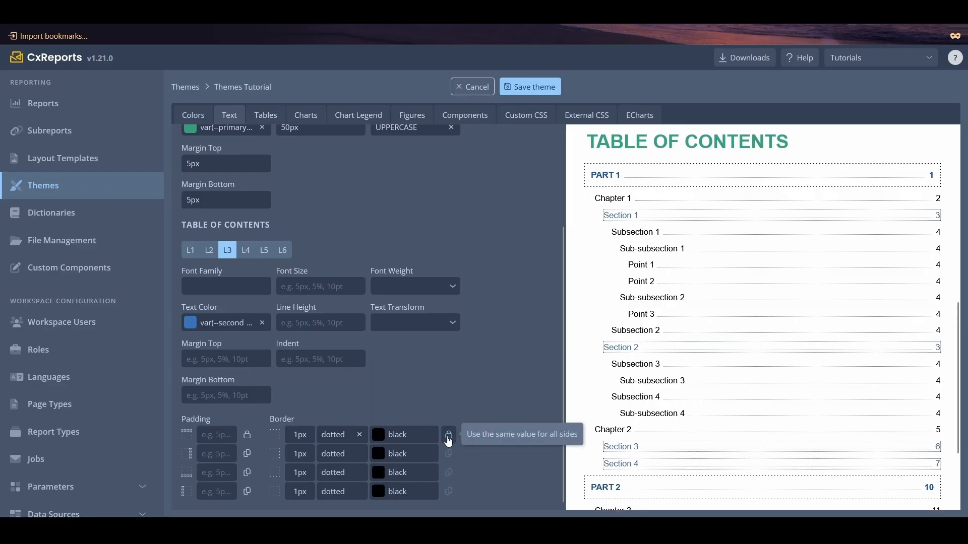
pyautogui.click(298, 358)
pyautogui.write('5px')
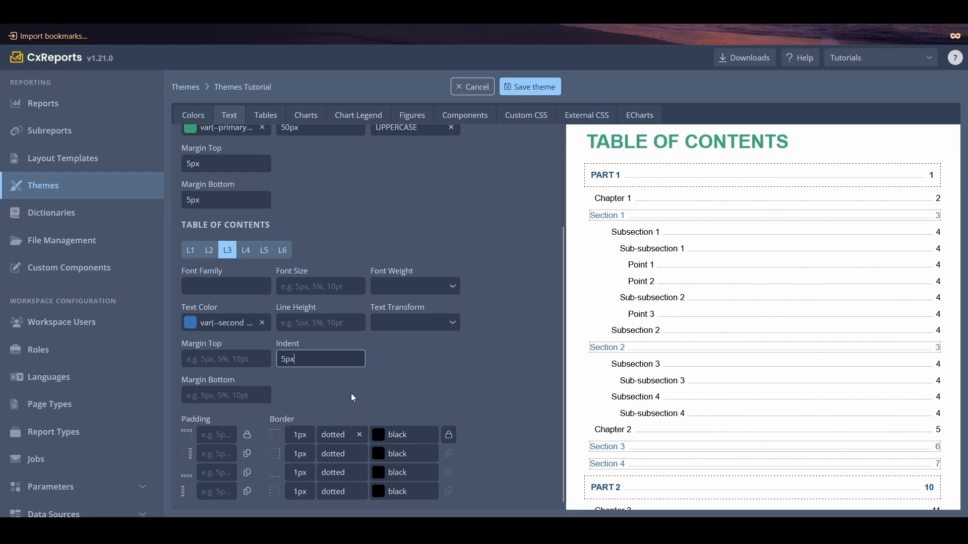
pyautogui.scroll(3, 353, 398)
pyautogui.scroll(10, 660, 353)
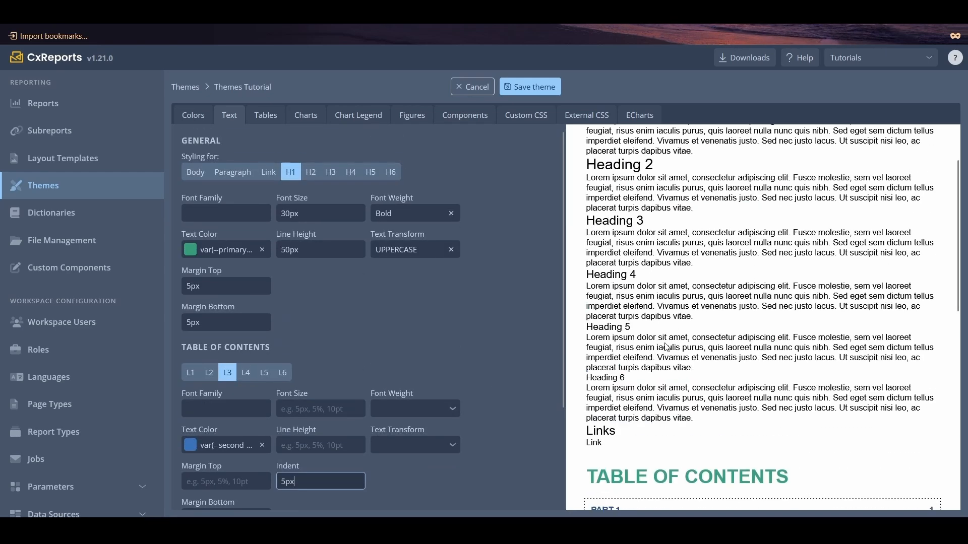
pyautogui.click(226, 209)
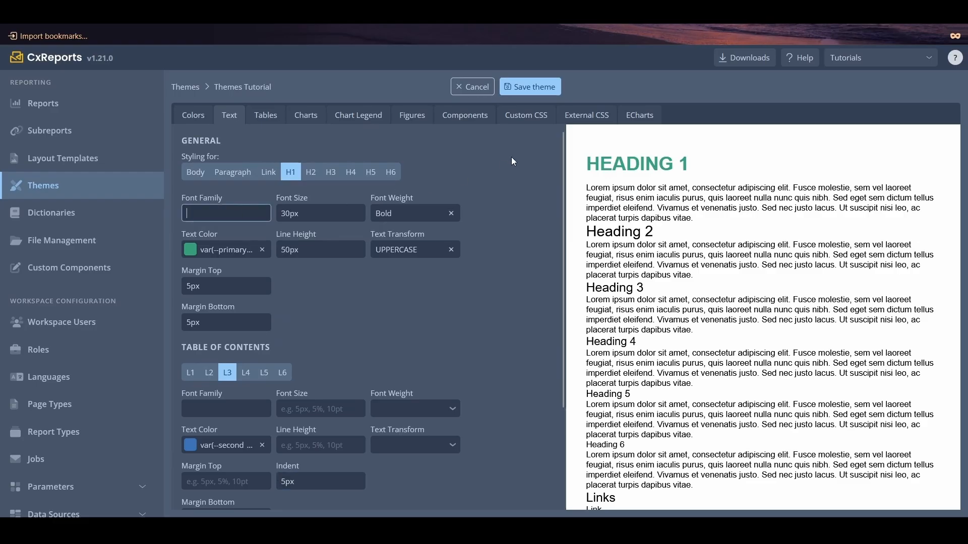
pyautogui.click(584, 115)
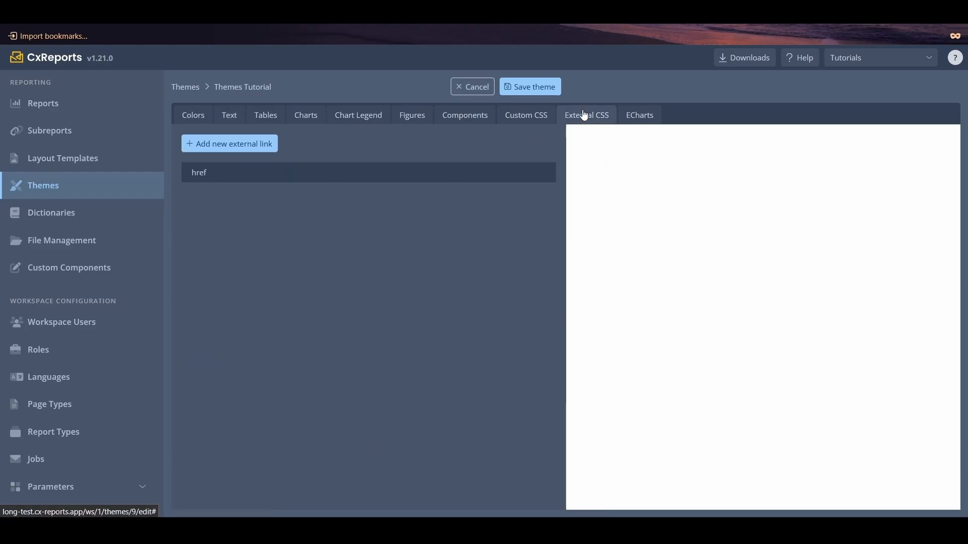
pyautogui.click(256, 147)
pyautogui.write('https://fonts.googleapis.com/css2?family=Licorice&display=swap')
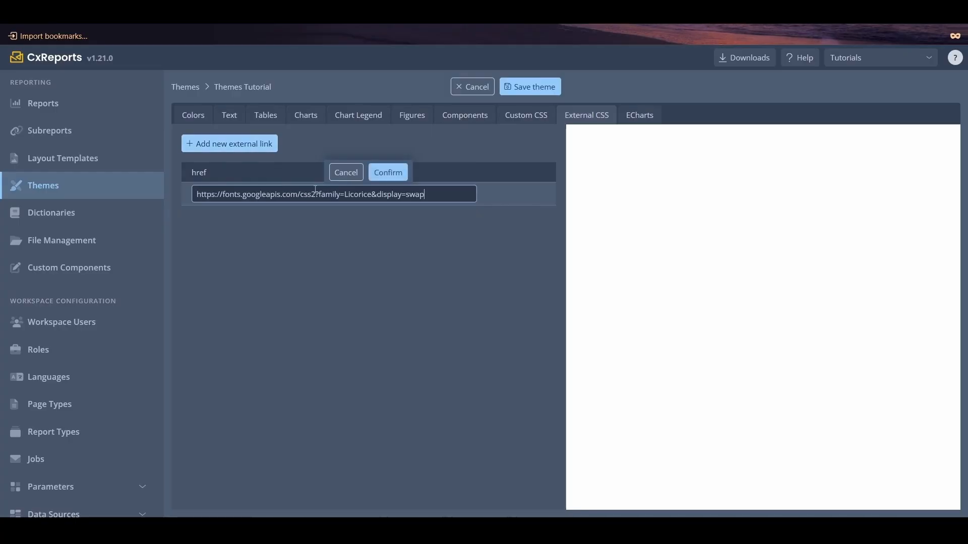
pyautogui.click(389, 173)
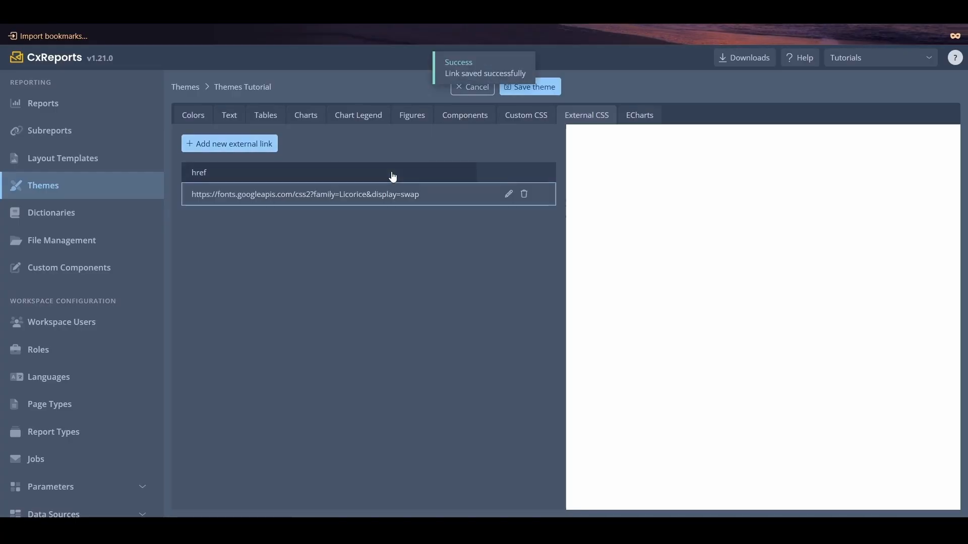
# - Try the licorice font family on Heading 1 text and clear it again
pyautogui.click(238, 120)
pyautogui.click(239, 211)
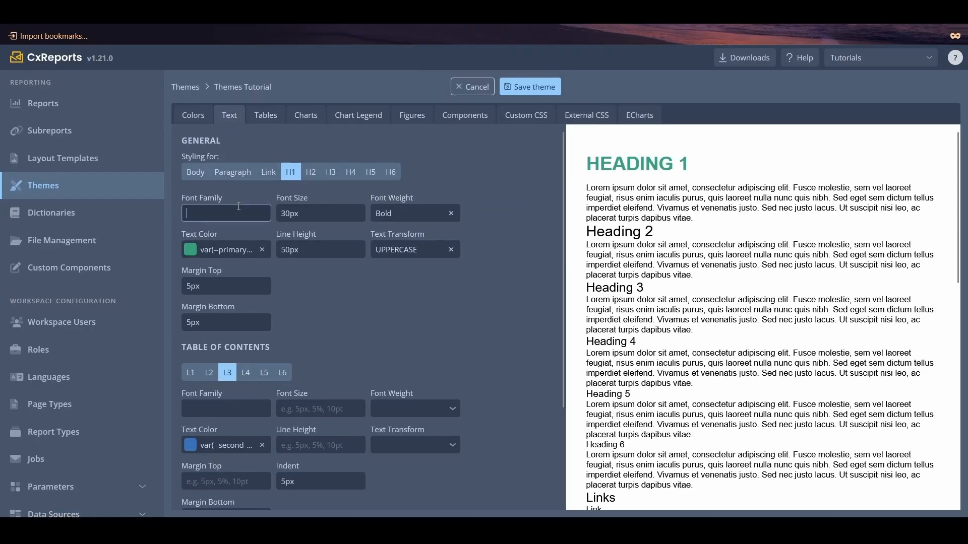
pyautogui.write('I')
pyautogui.write('r')
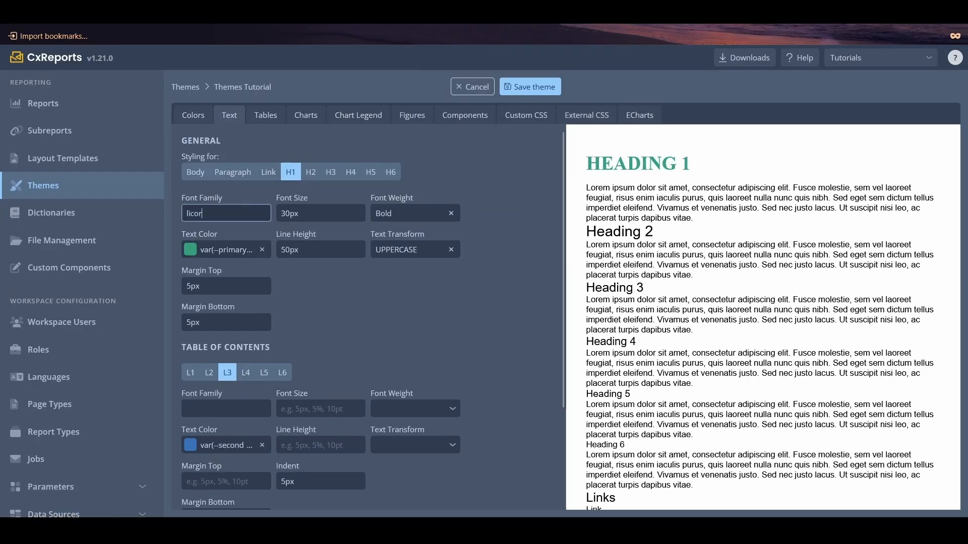
pyautogui.write('ice')
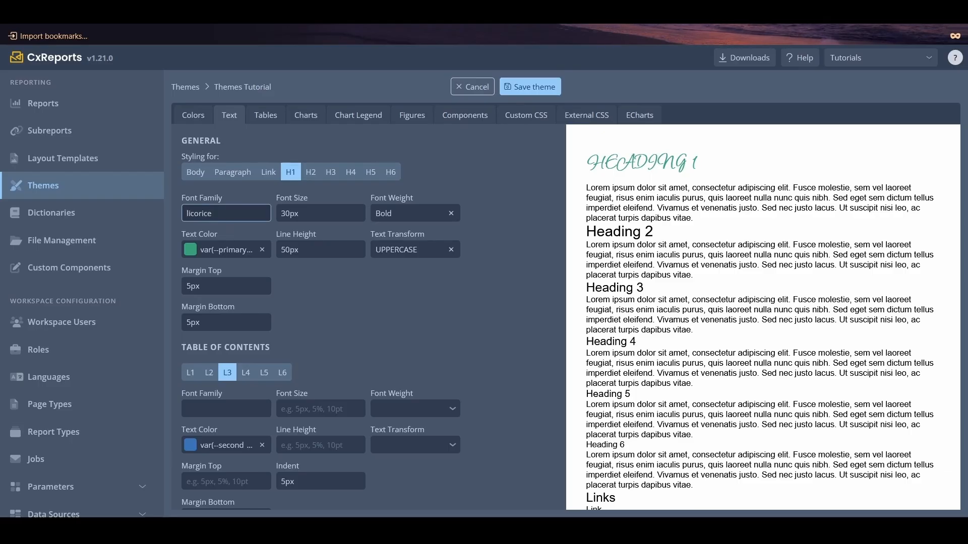
pyautogui.doubleClick(239, 207)
pyautogui.hotkey('ctrl', 'c')
pyautogui.press('BackSpace')
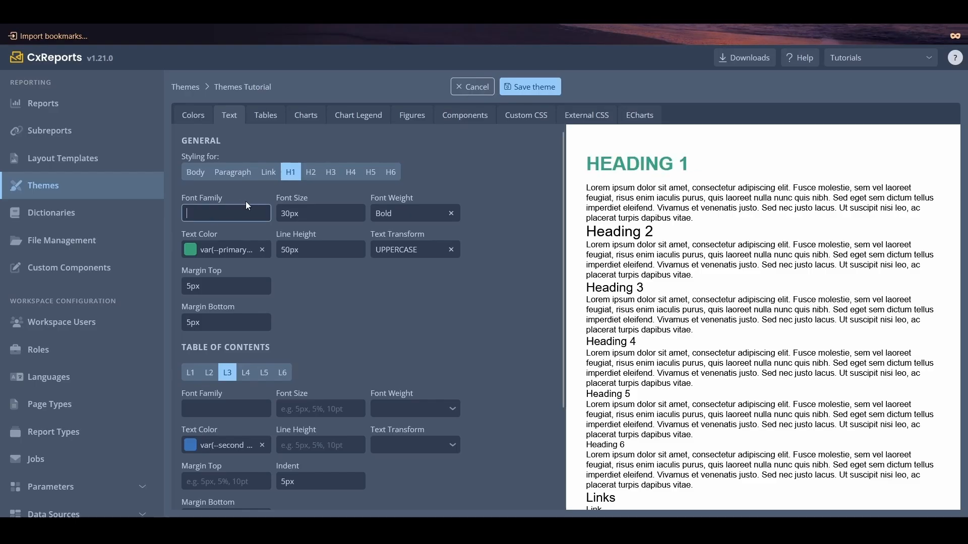
# - Paste the copied text as the font family of Heading 2
pyautogui.click(311, 172)
pyautogui.click(246, 211)
pyautogui.hotkey('ctrl', 'v')
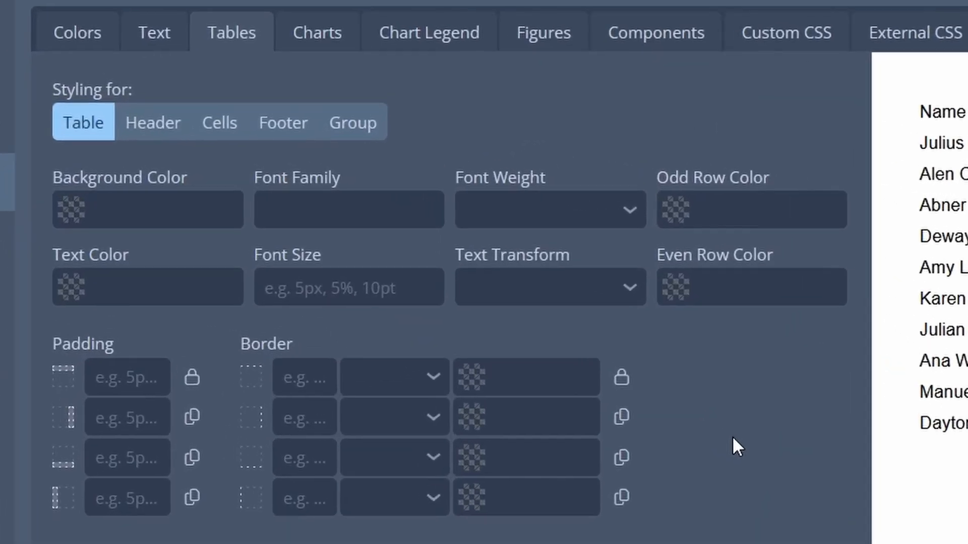
# - Examine the table styling options for the header, cells, footer and group elements
pyautogui.click(143, 125)
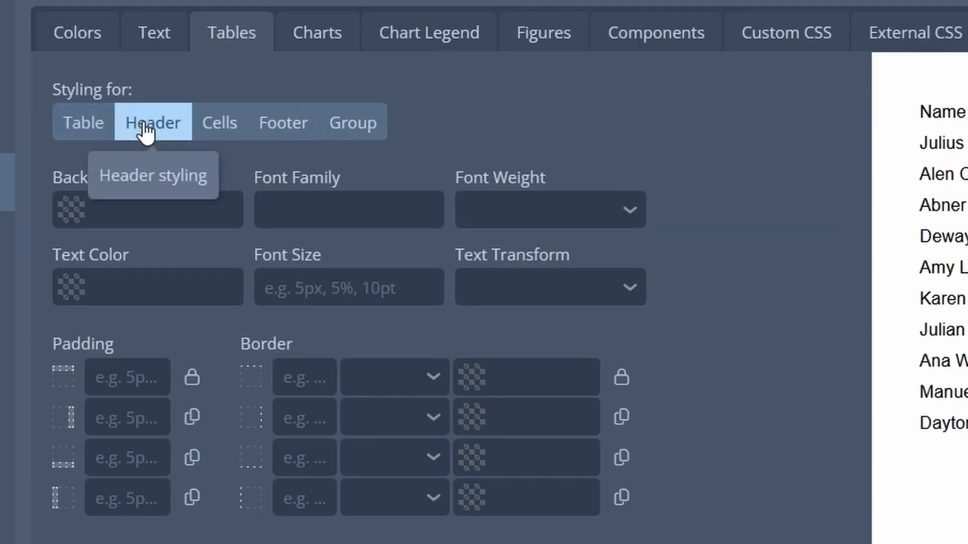
pyautogui.click(216, 132)
pyautogui.click(269, 140)
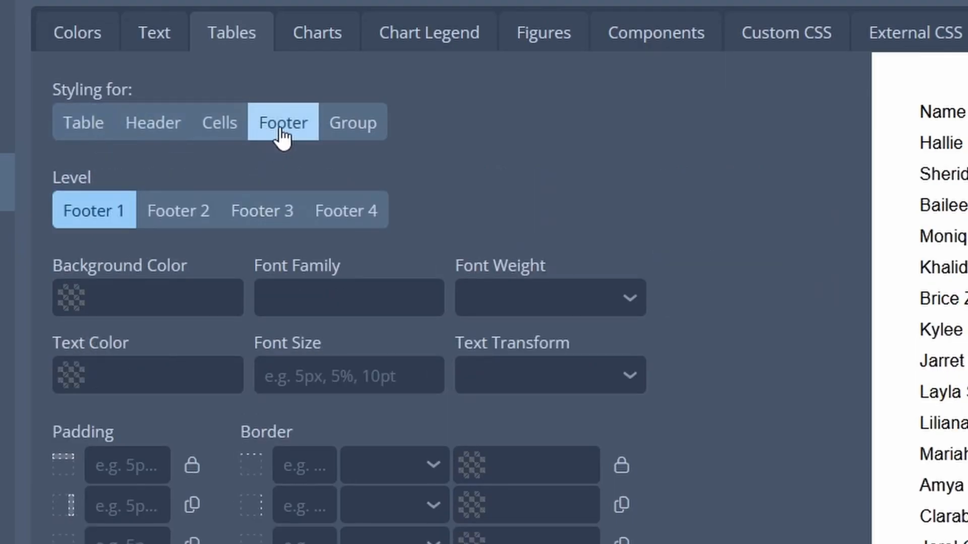
pyautogui.click(348, 123)
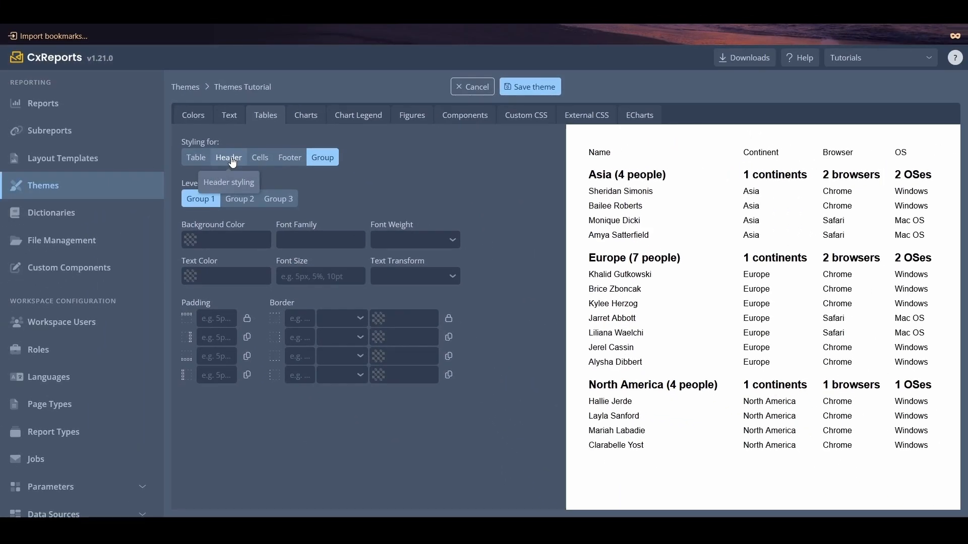
# - Set the table header's background to a lighter shade of Secondary Blue, rgba(133,171,218,1)
pyautogui.click(231, 160)
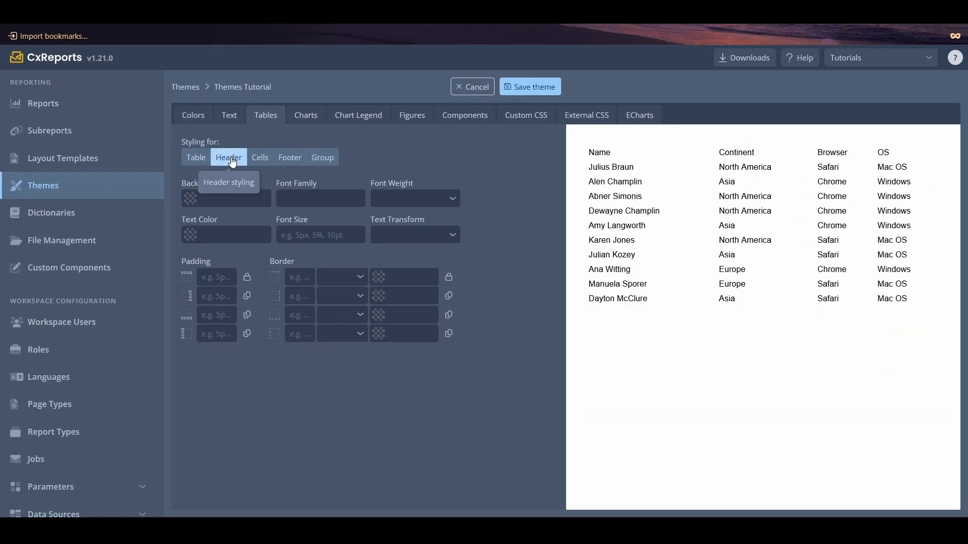
pyautogui.click(195, 201)
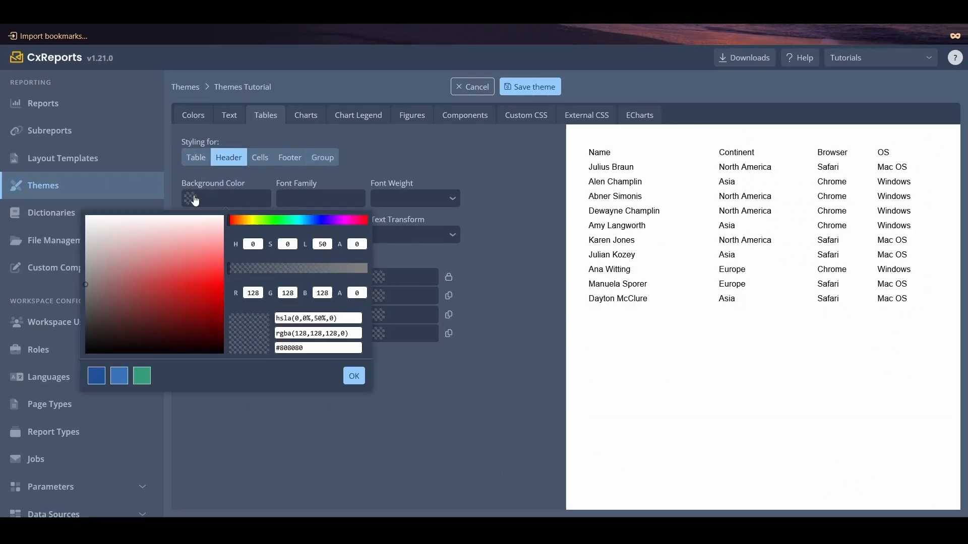
pyautogui.click(119, 374)
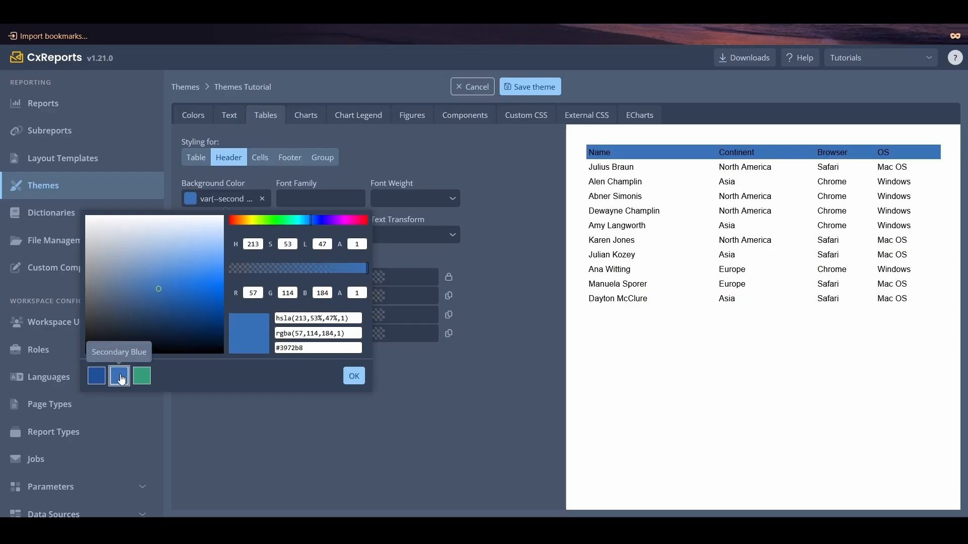
pyautogui.moveTo(159, 289); pyautogui.dragTo(160, 259)
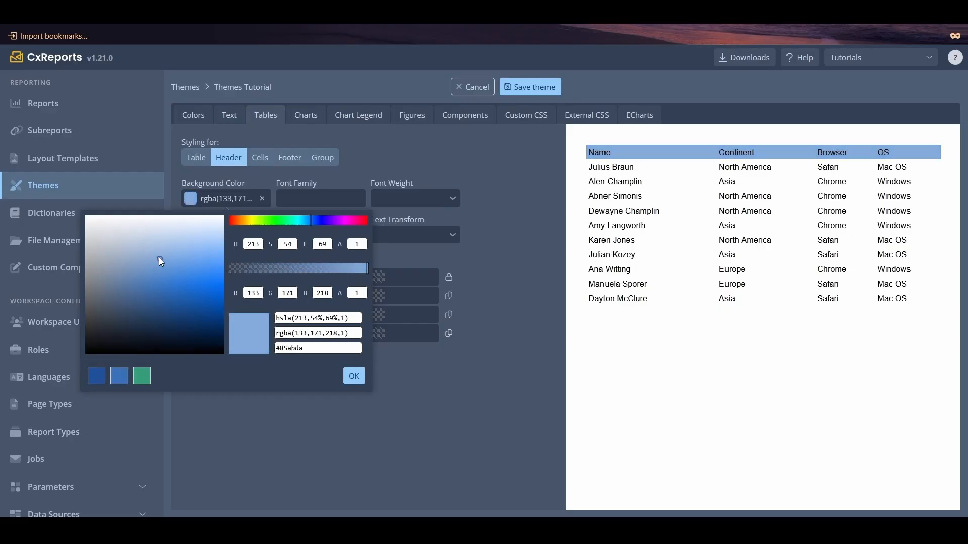
pyautogui.click(355, 375)
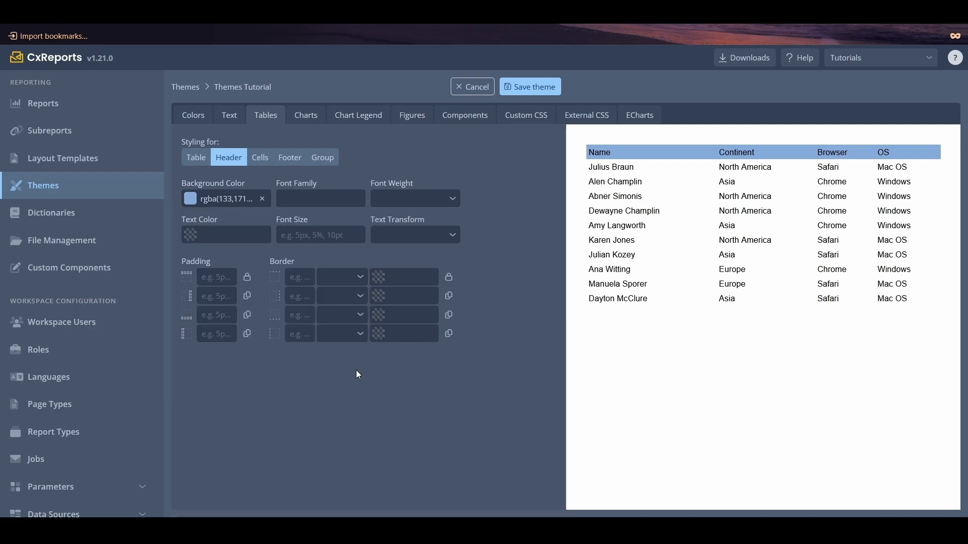
# - Make the table header text Bold and color it with the Primary Blue theme color
pyautogui.click(420, 202)
pyautogui.click(420, 331)
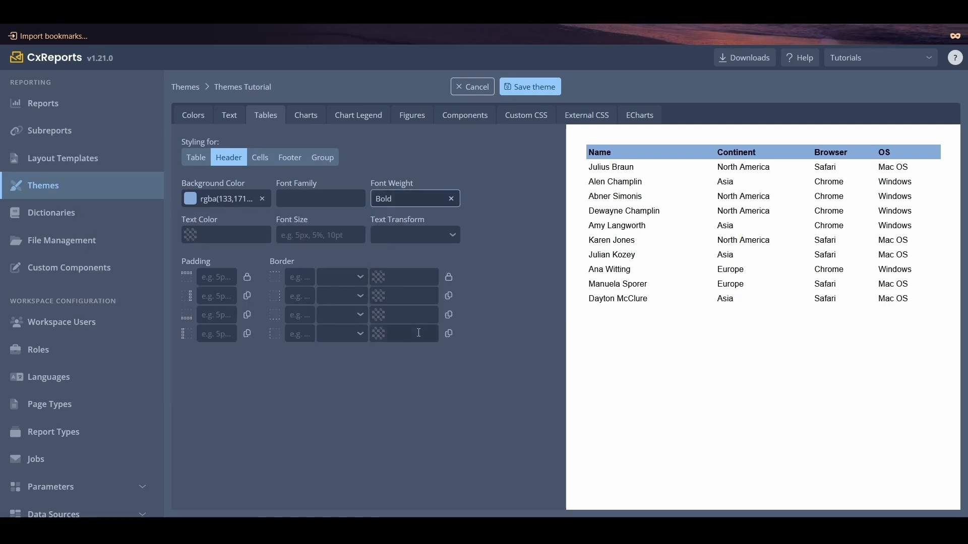
pyautogui.click(187, 236)
pyautogui.click(97, 412)
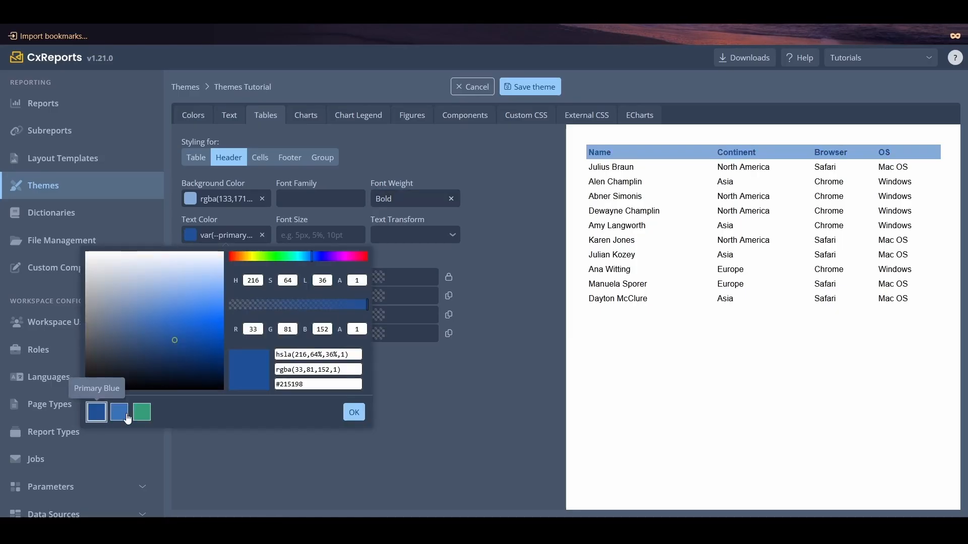
pyautogui.click(353, 414)
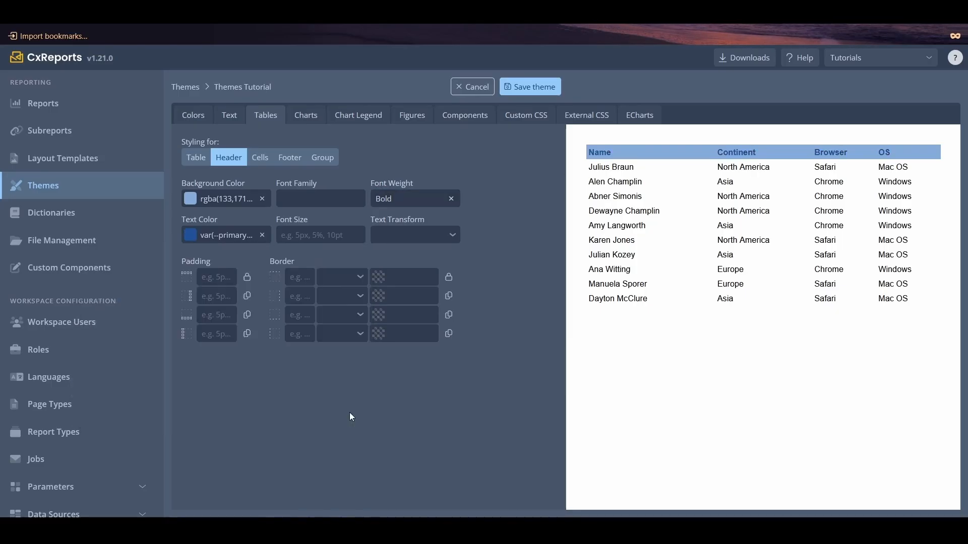
# - Transform the table header text to UPPERCASE and set the header padding to 7px on all sides
pyautogui.click(415, 240)
pyautogui.click(404, 279)
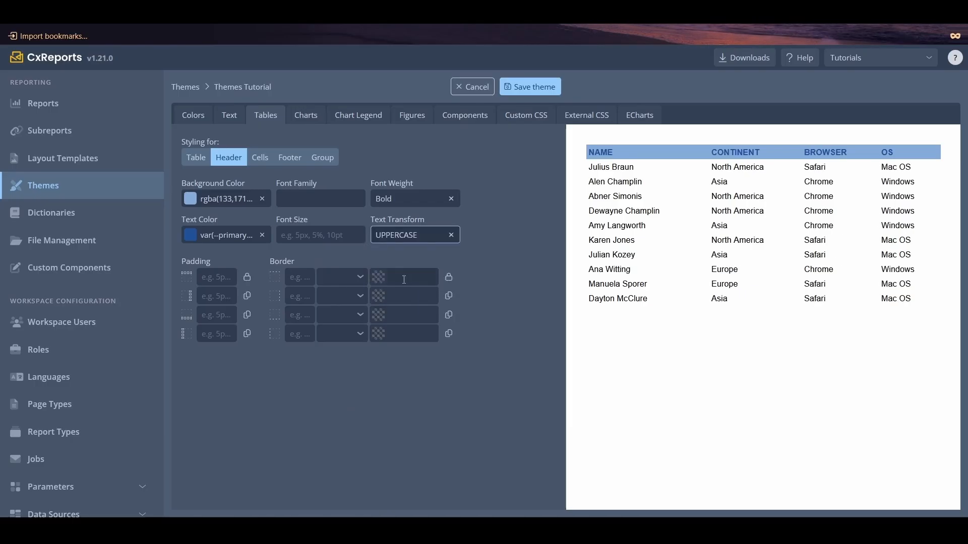
pyautogui.click(218, 277)
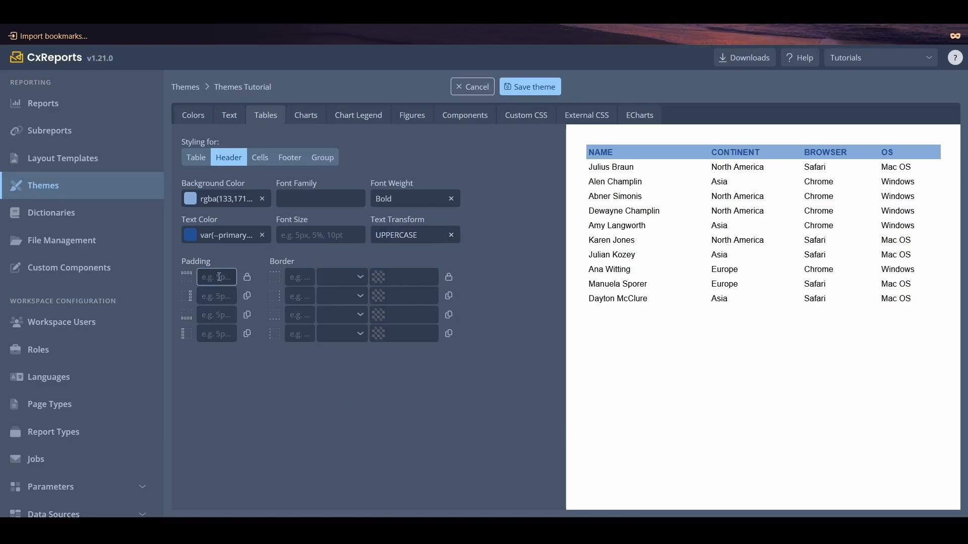
pyautogui.write('7')
pyautogui.click(247, 277)
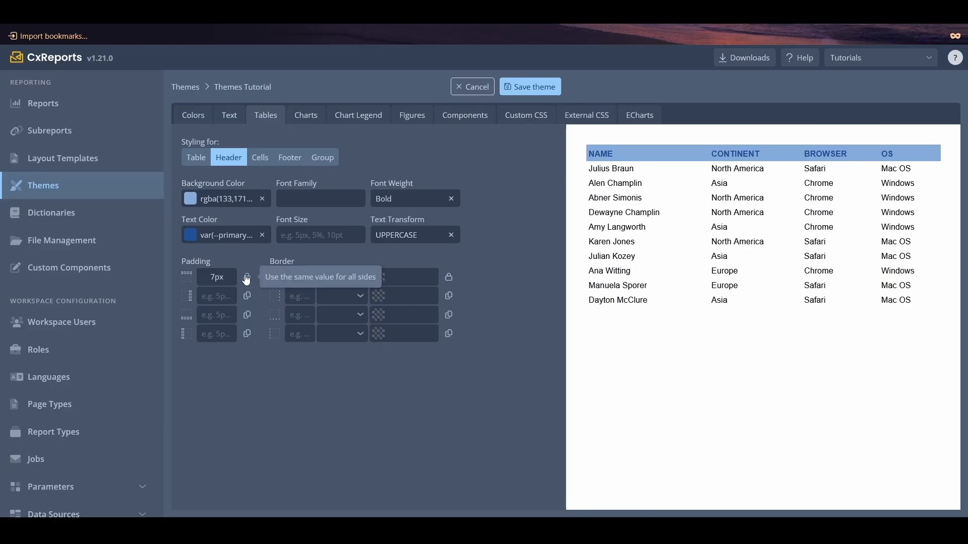
# - Give the table header a 1px dotted black border on all sides
pyautogui.click(343, 285)
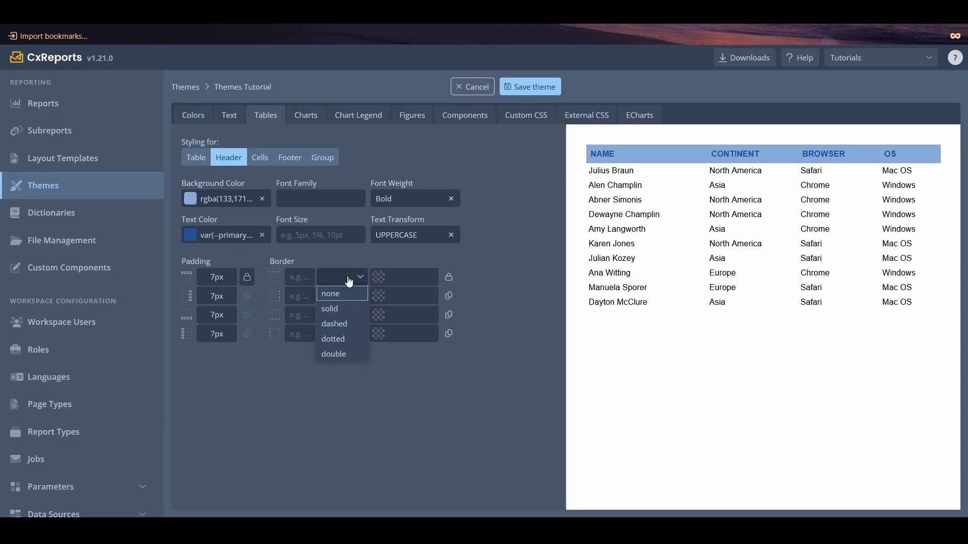
pyautogui.click(344, 338)
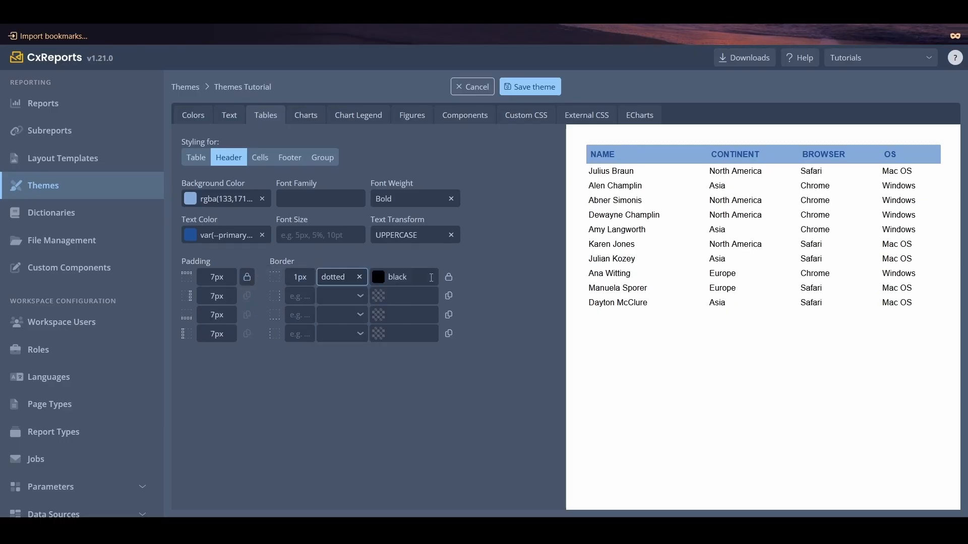
pyautogui.click(449, 277)
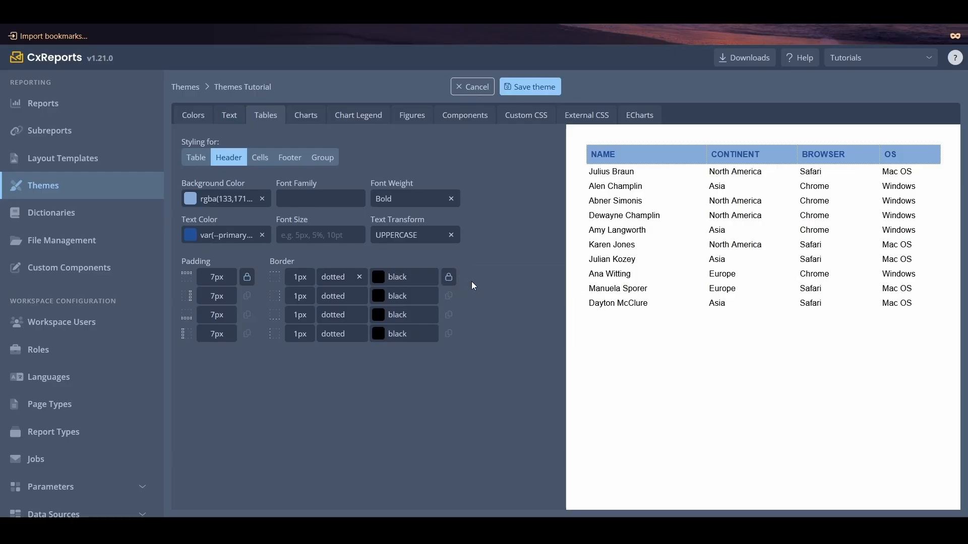
# - Set the table's odd row color to a very light shade of Secondary Blue, rgba(239,244,250,1)
pyautogui.click(197, 159)
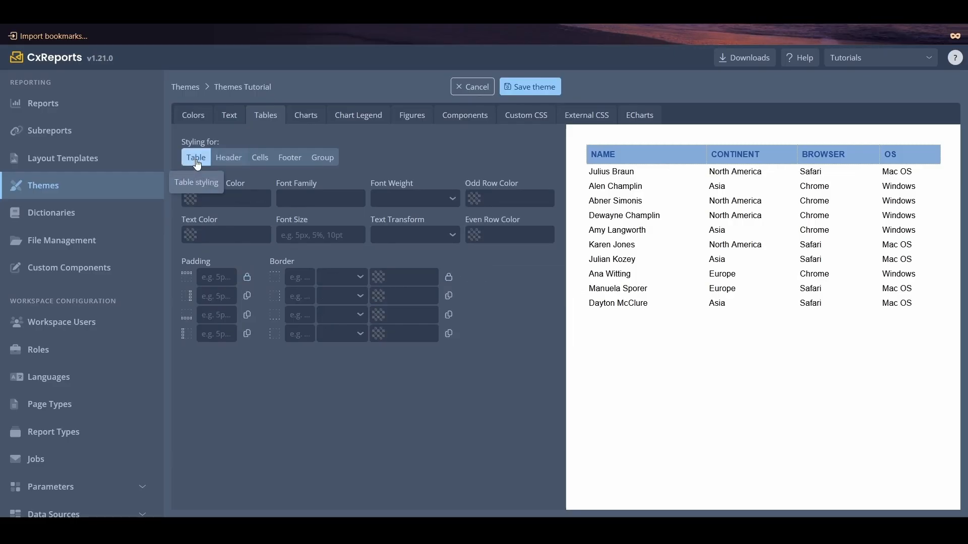
pyautogui.click(473, 199)
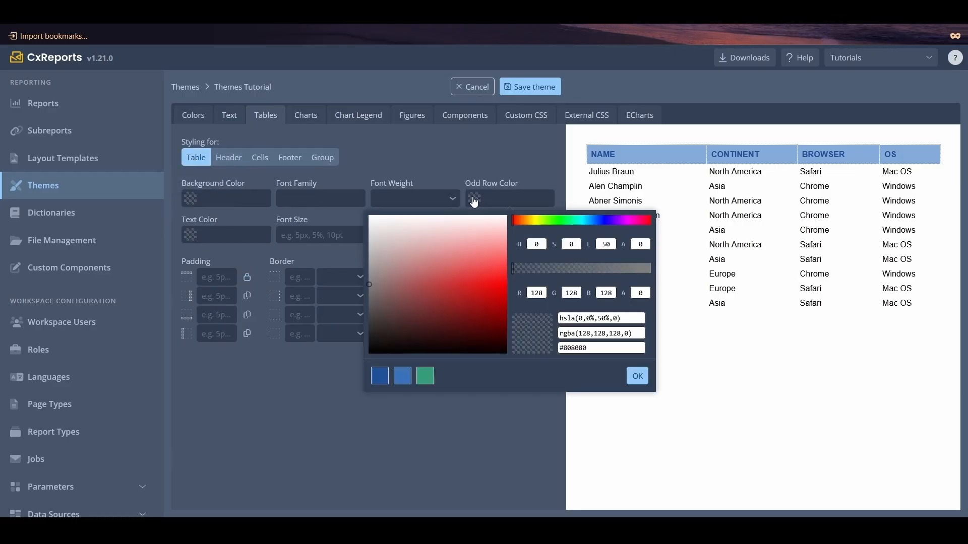
pyautogui.click(407, 376)
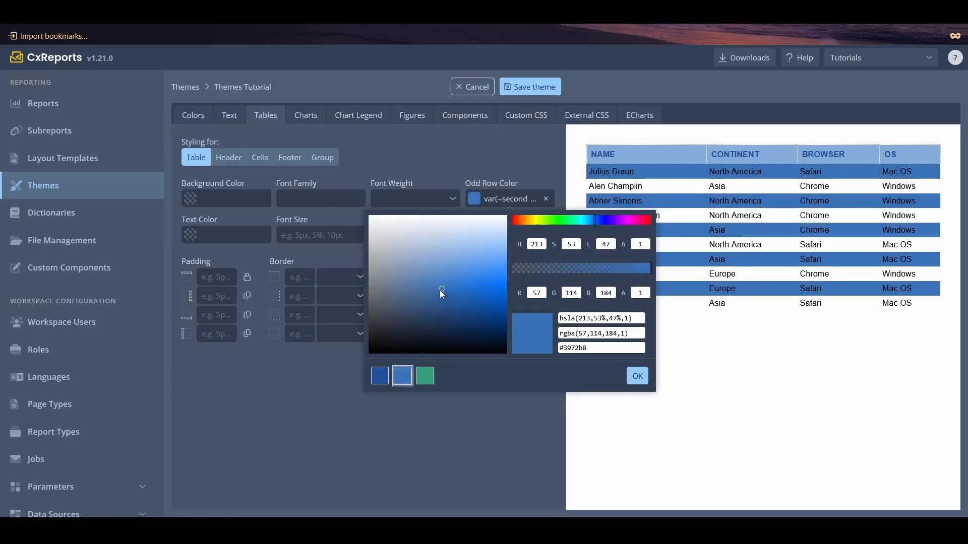
pyautogui.moveTo(439, 290); pyautogui.dragTo(439, 223)
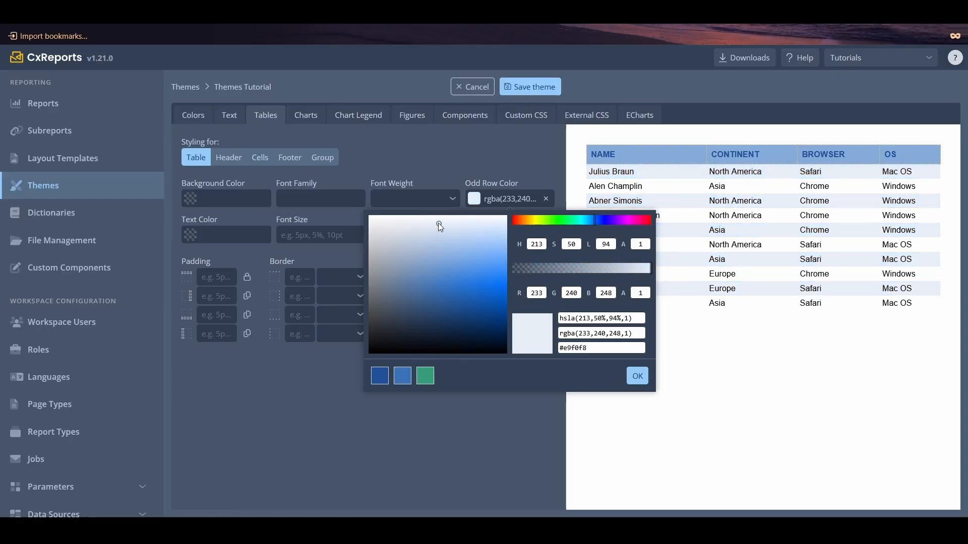
pyautogui.click(636, 377)
# - Set the table's even row color to a very light shade of Primary Green, rgba(228,246,239,1)
pyautogui.click(477, 240)
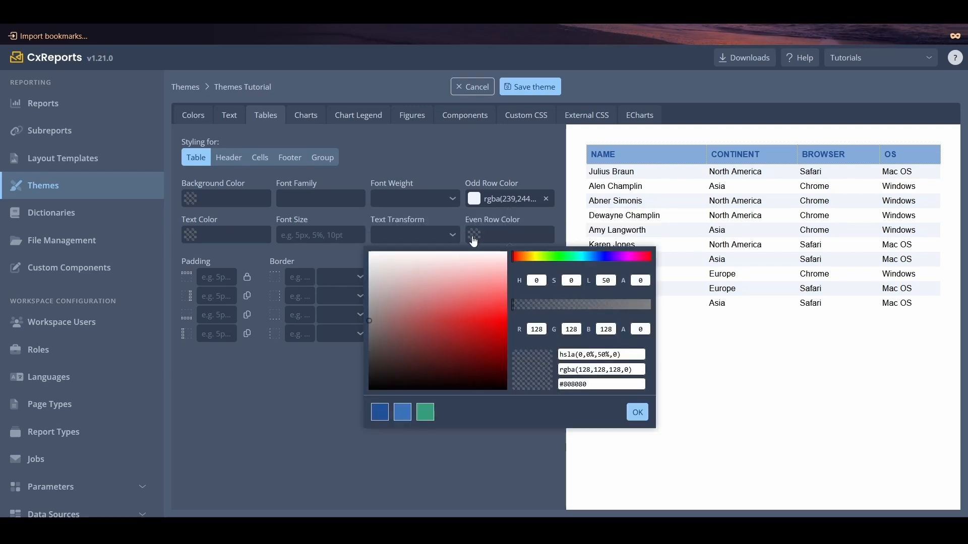
pyautogui.click(425, 413)
pyautogui.moveTo(435, 334); pyautogui.dragTo(437, 261)
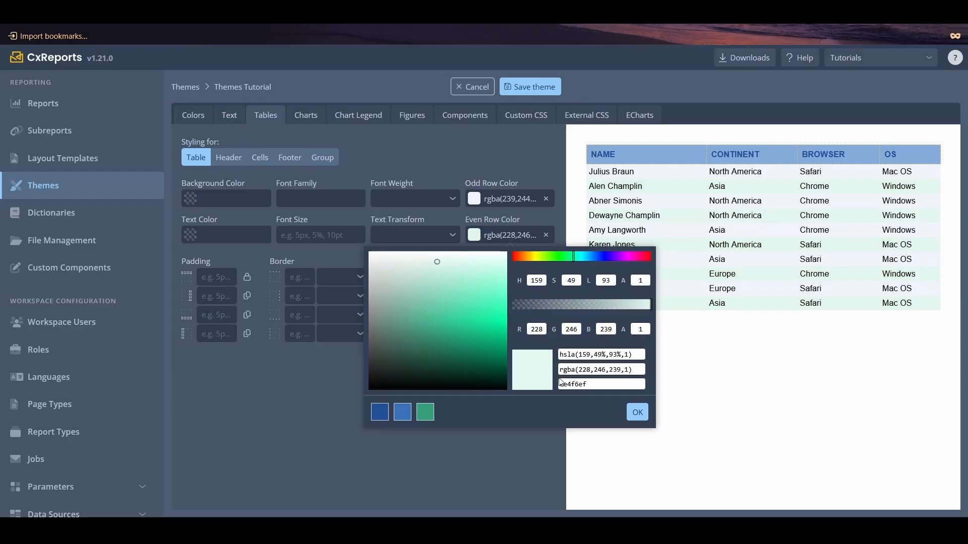
pyautogui.click(643, 413)
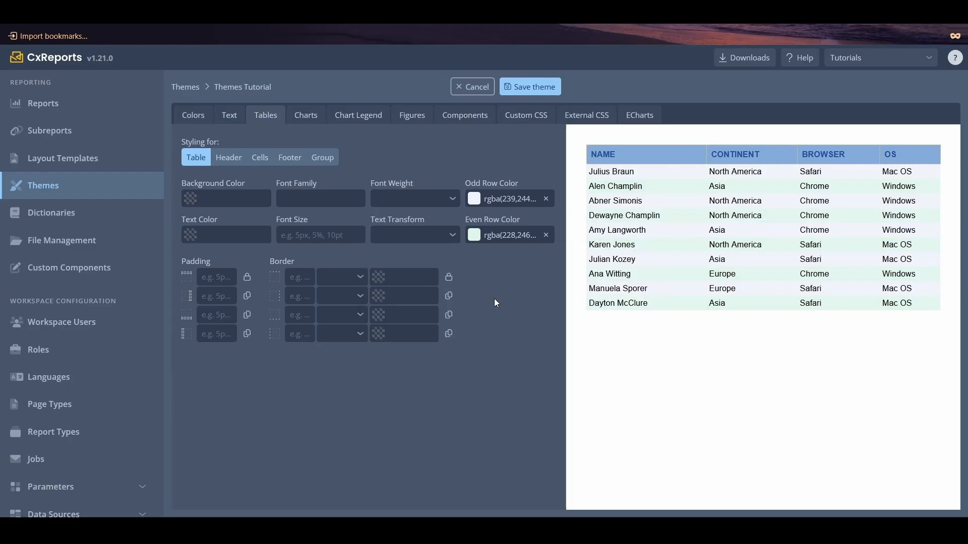
# - Set the Footer 1 background of the table to a lighter shade of Primary Green, rgba(73,192,150,1)
pyautogui.click(287, 159)
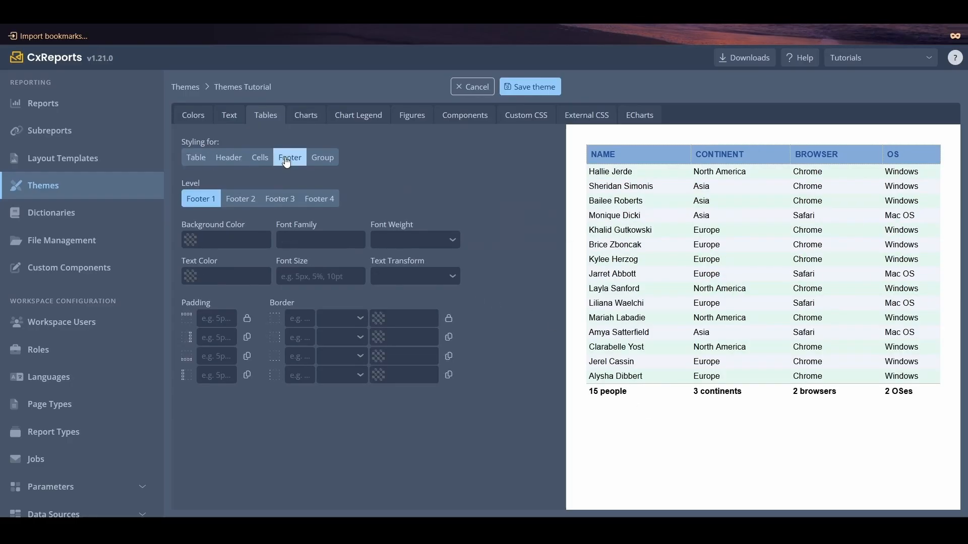
pyautogui.click(193, 241)
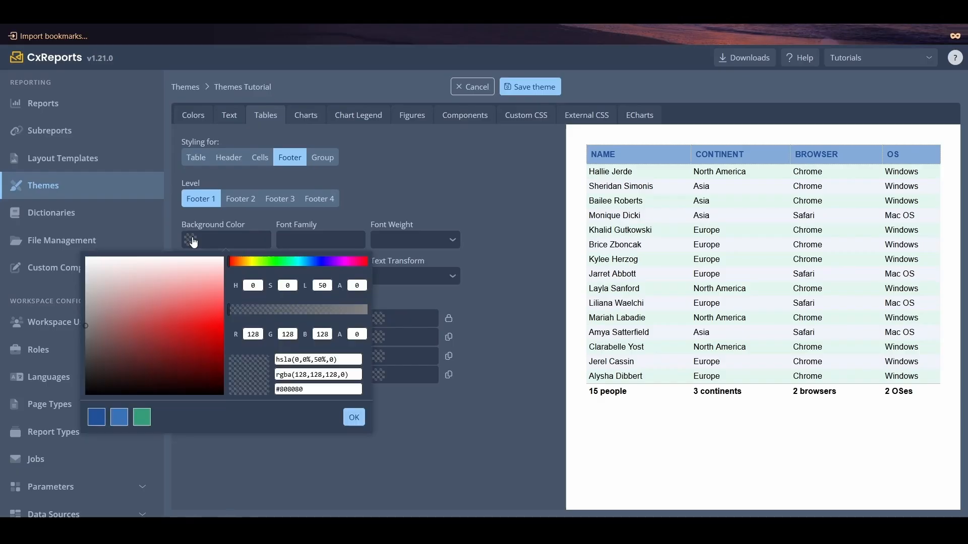
pyautogui.click(142, 417)
pyautogui.click(153, 323)
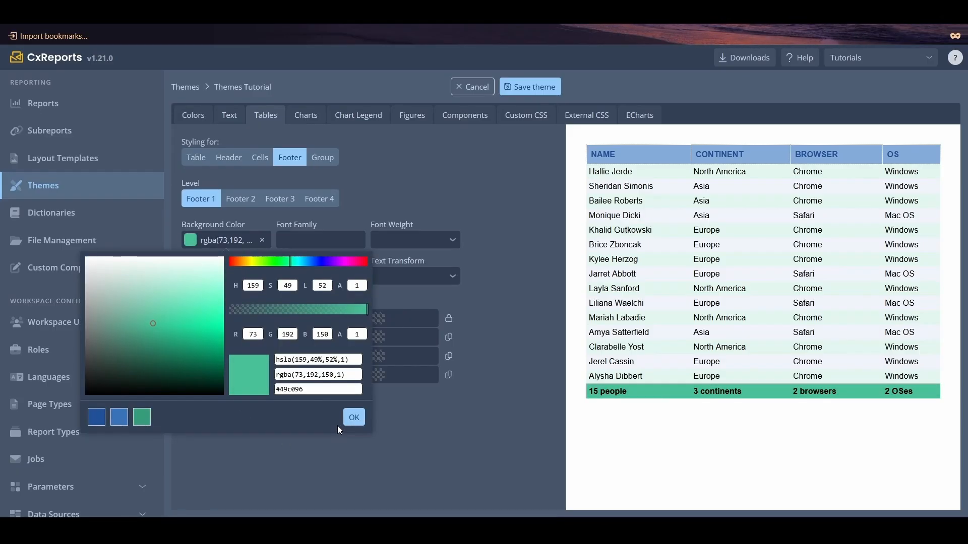
pyautogui.click(353, 418)
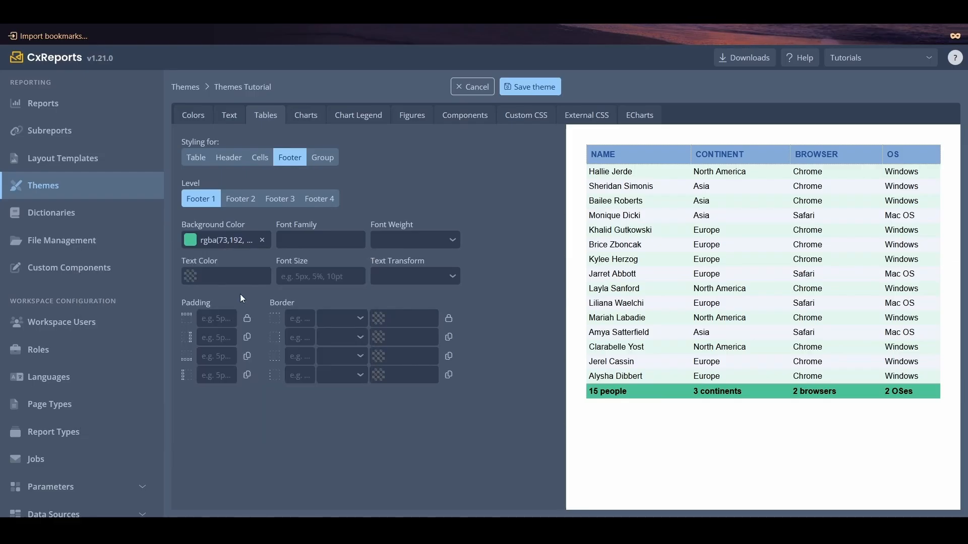
# - Color the Footer 1 text with the Primary Blue theme color and transform it to UPPERCASE
pyautogui.click(227, 276)
pyautogui.click(97, 248)
pyautogui.click(354, 248)
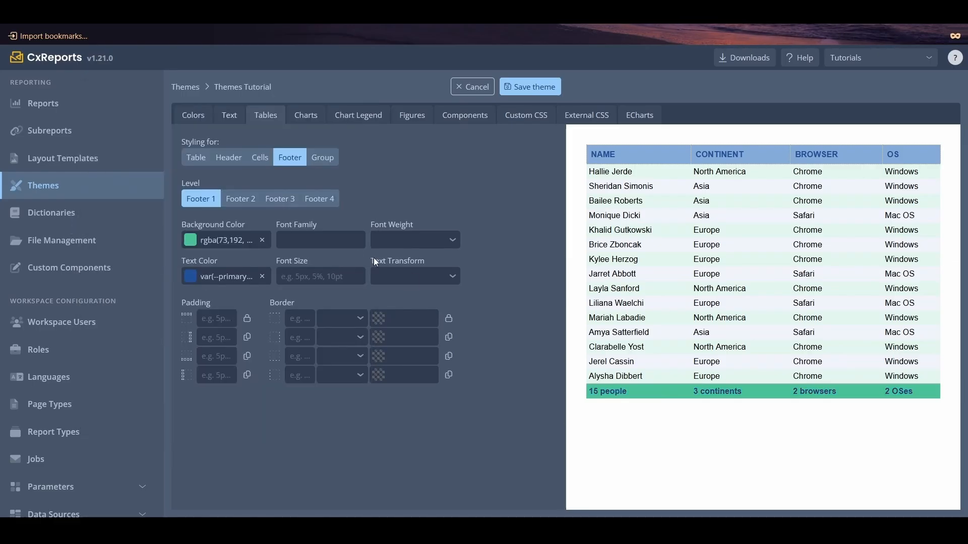
pyautogui.click(408, 276)
pyautogui.click(428, 325)
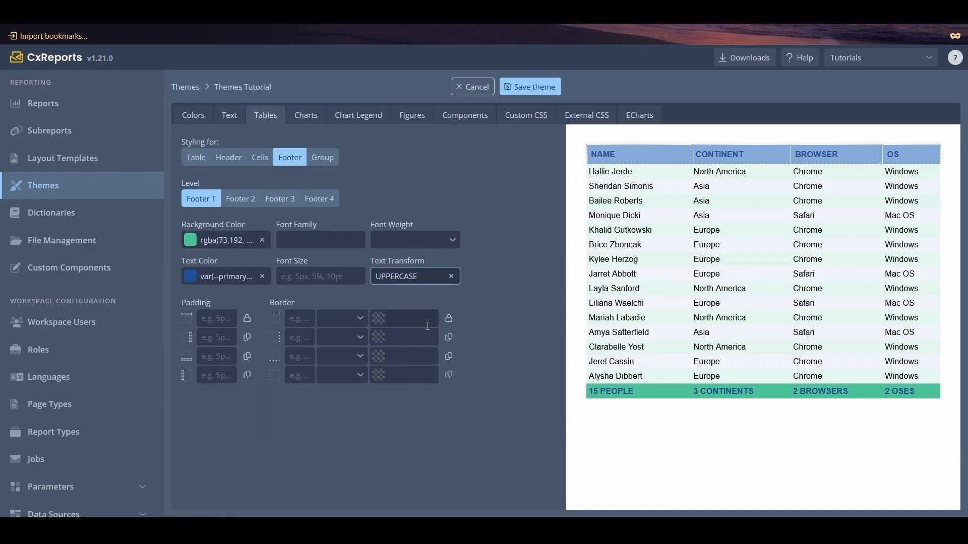
# - Examine the styling and preview of table footer levels 2, 3 and 4
pyautogui.click(241, 199)
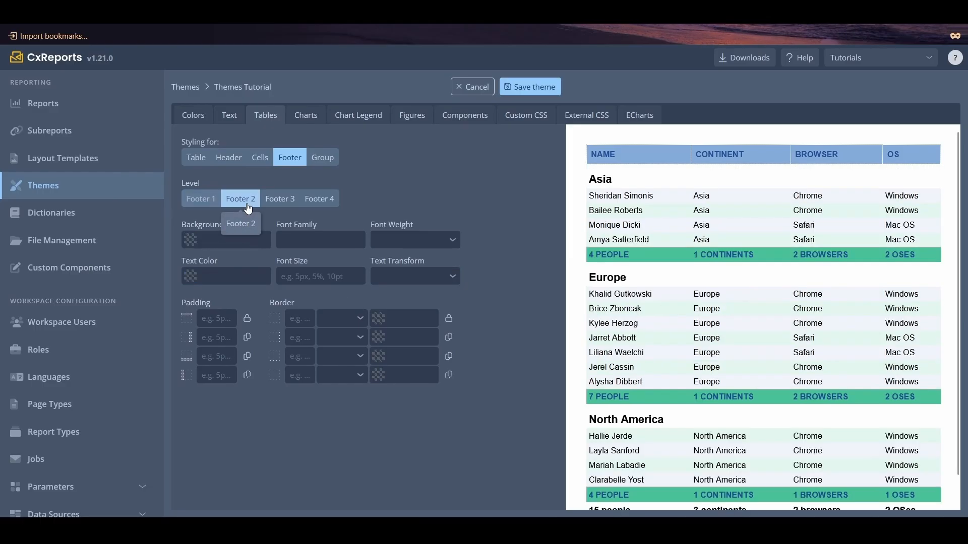
pyautogui.click(288, 201)
pyautogui.click(321, 199)
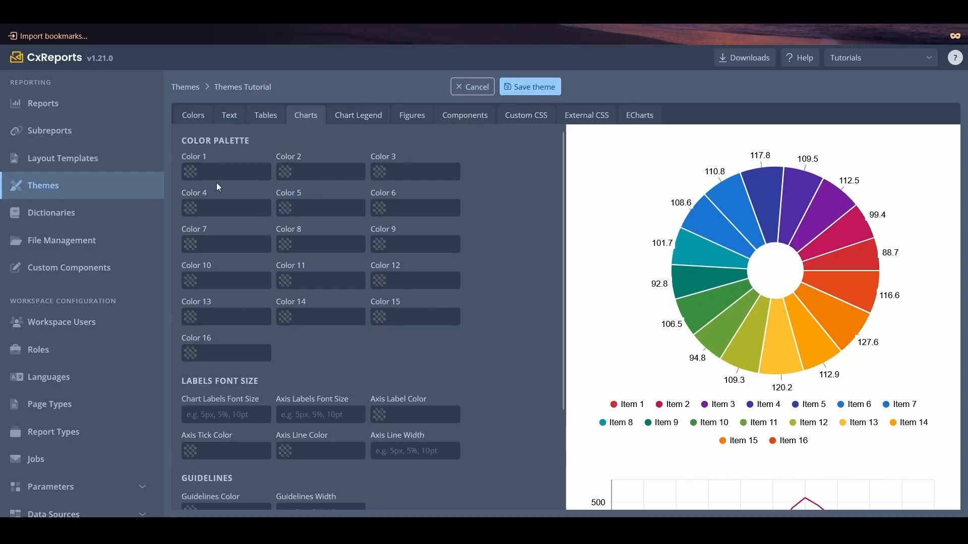
# - Set chart palette Colors 1 to 4 to the theme's Primary Blue, Secondary Blue, Primary Green and light green, in that order
pyautogui.click(197, 172)
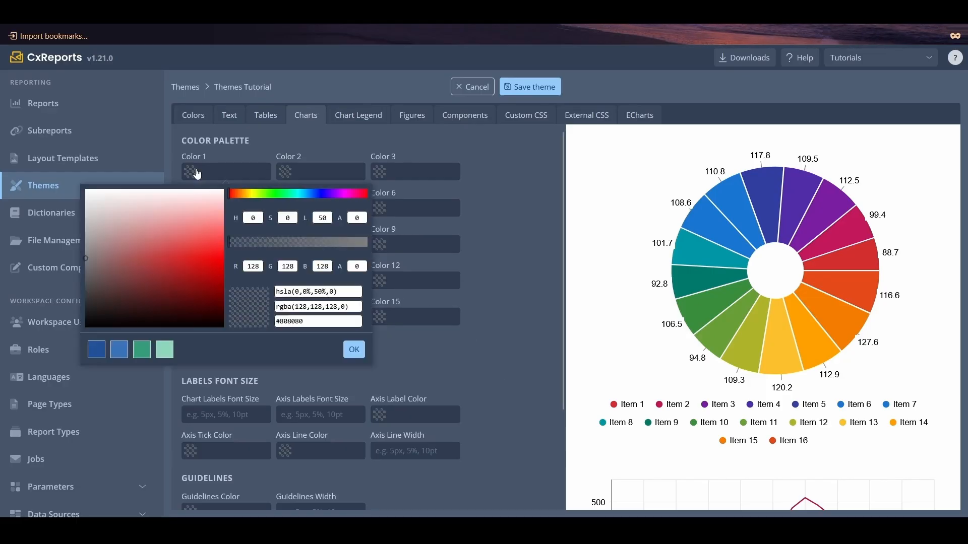
pyautogui.click(96, 349)
pyautogui.click(287, 171)
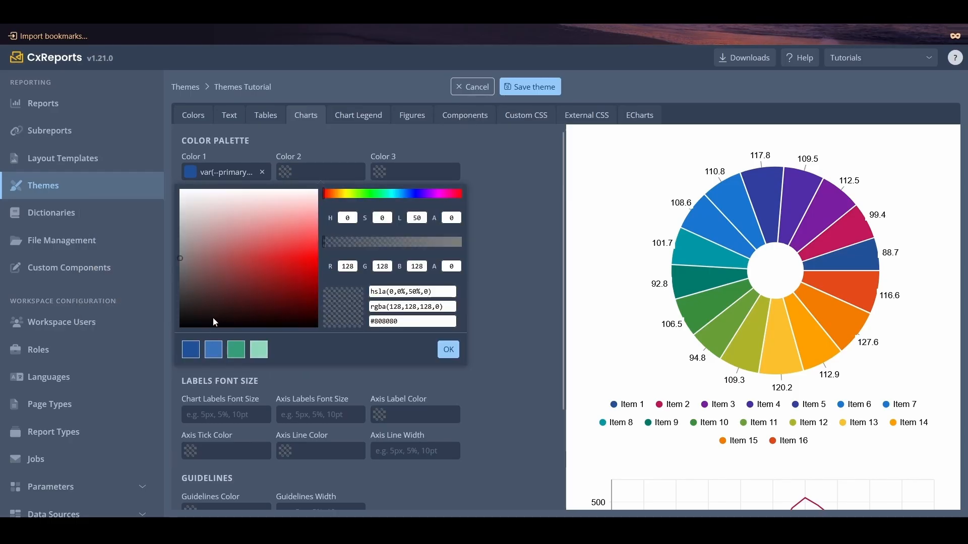
pyautogui.click(221, 342)
pyautogui.click(379, 172)
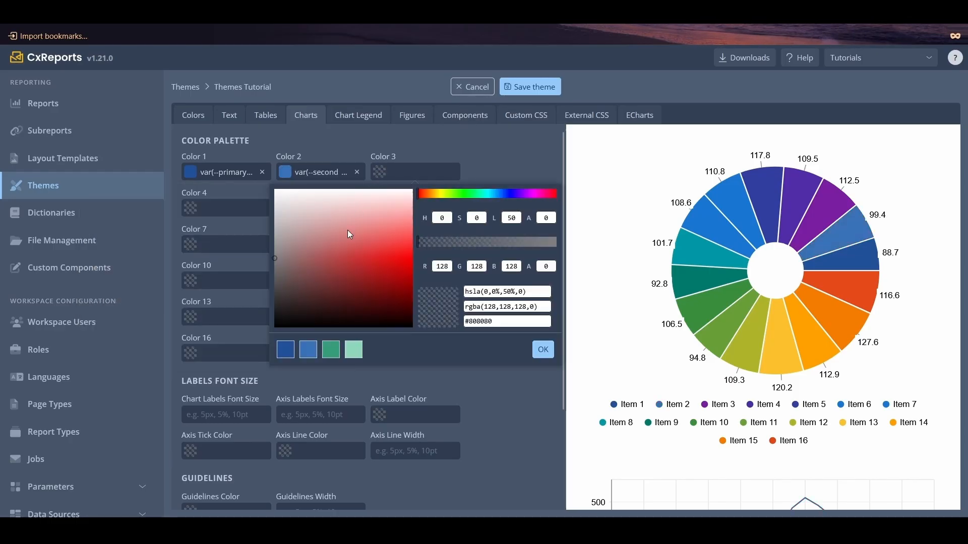
pyautogui.click(330, 349)
pyautogui.click(191, 208)
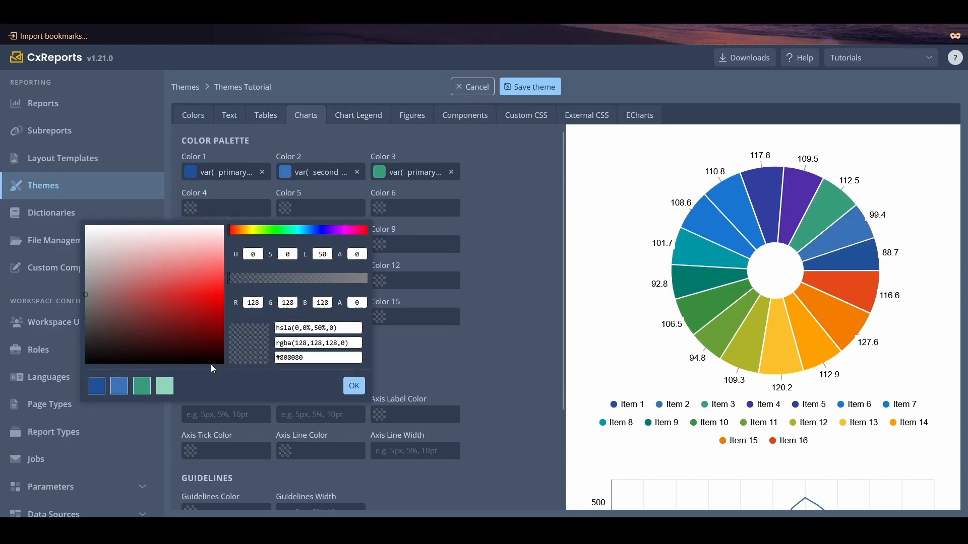
pyautogui.click(165, 391)
pyautogui.click(354, 386)
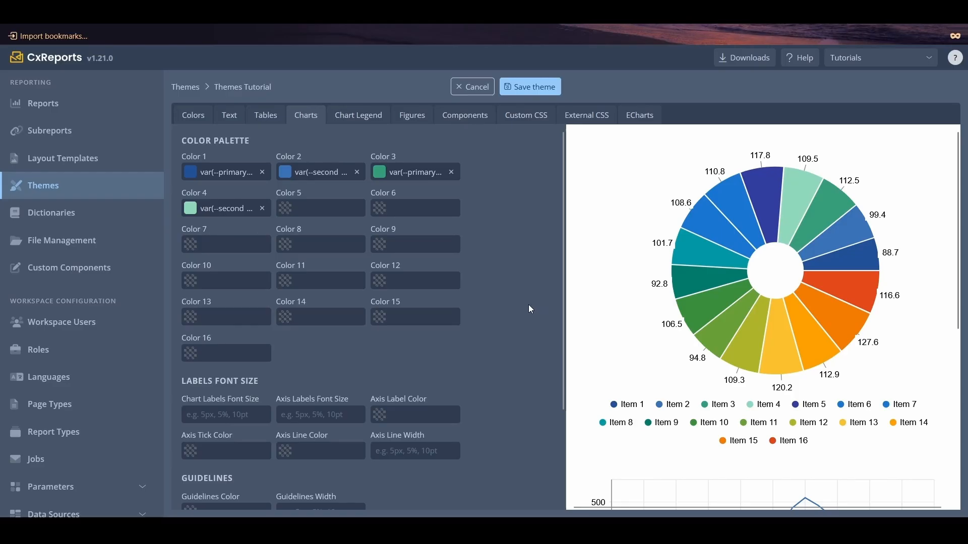
# - Set the chart guidelines color to Primary Green at 0.24 opacity, rgba(54,157,121,0.24)
pyautogui.scroll(-3, 529, 307)
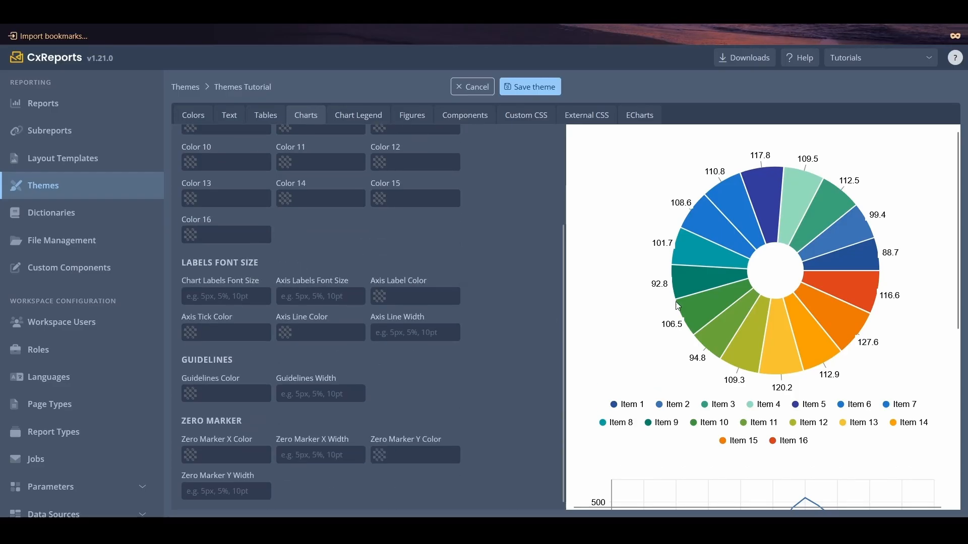
pyautogui.scroll(-2, 678, 305)
pyautogui.scroll(-5, 681, 304)
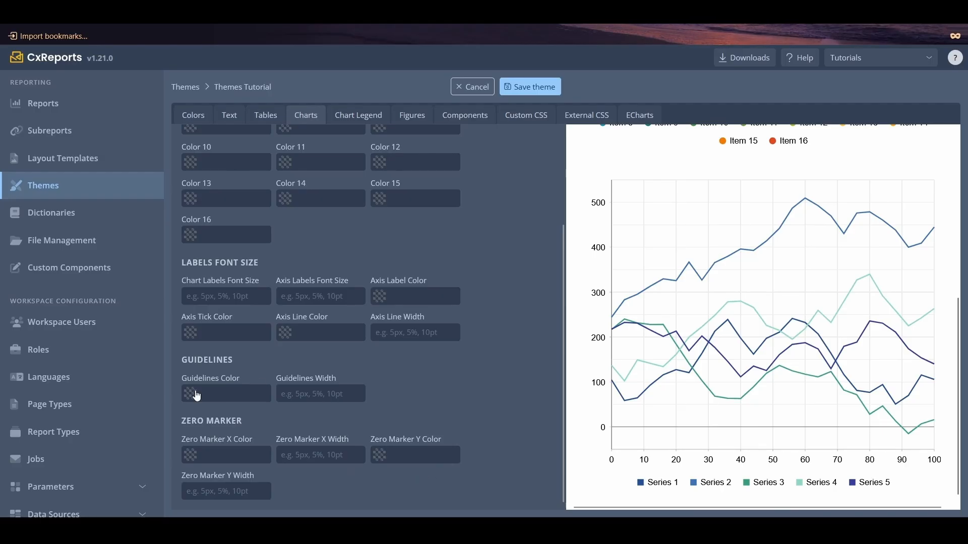
pyautogui.click(222, 394)
pyautogui.click(142, 365)
pyautogui.moveTo(366, 254); pyautogui.dragTo(261, 257)
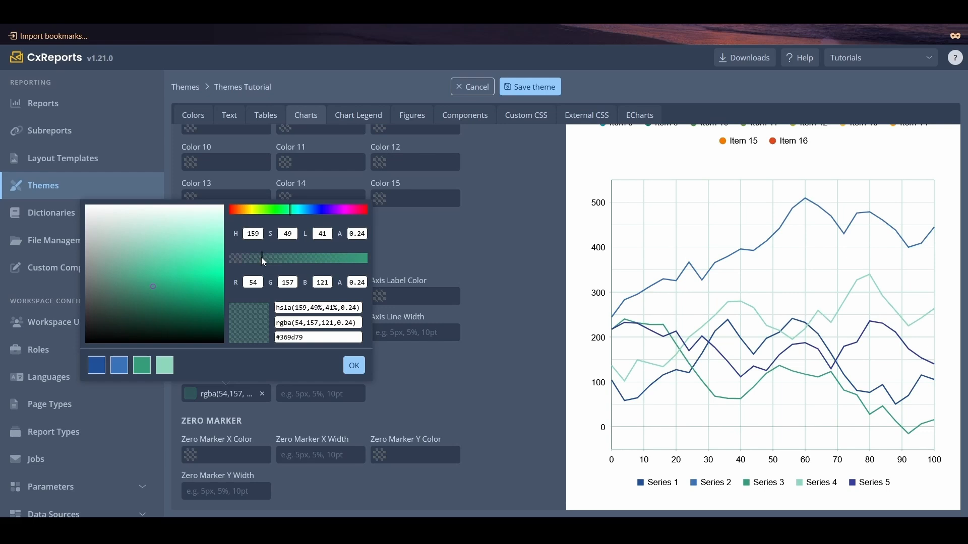
pyautogui.click(354, 366)
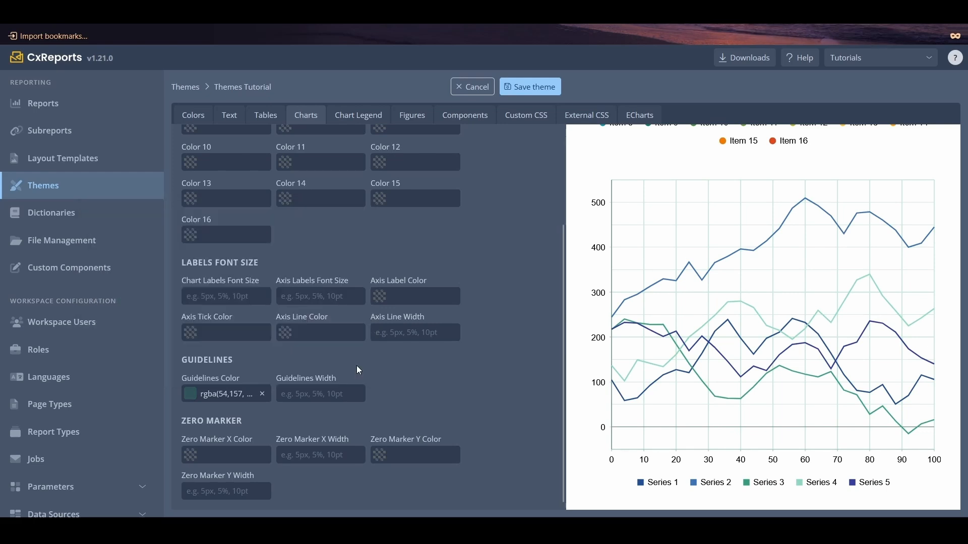
# - Try the Square and Line shapes for the chart legend, and set its shape to Triangle
pyautogui.click(346, 126)
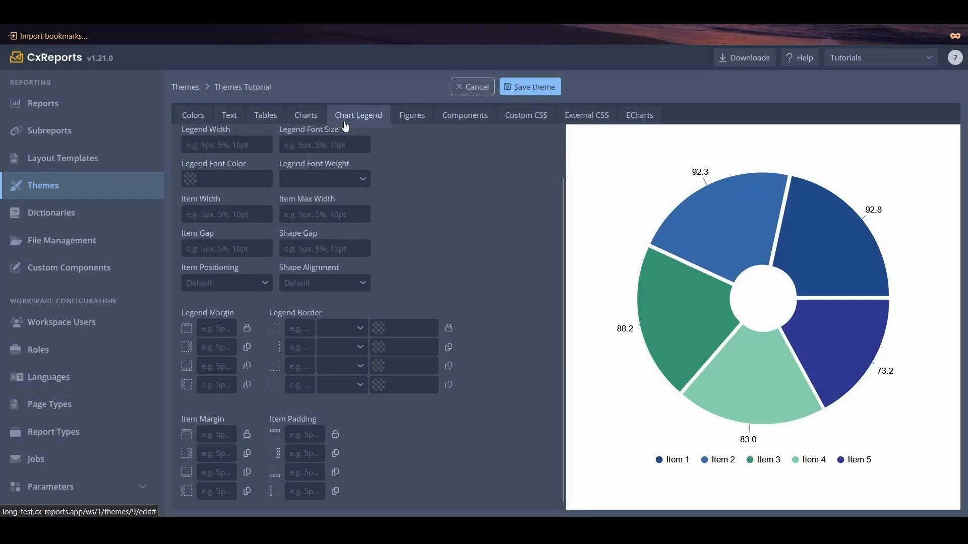
pyautogui.scroll(2, 282, 151)
pyautogui.click(241, 160)
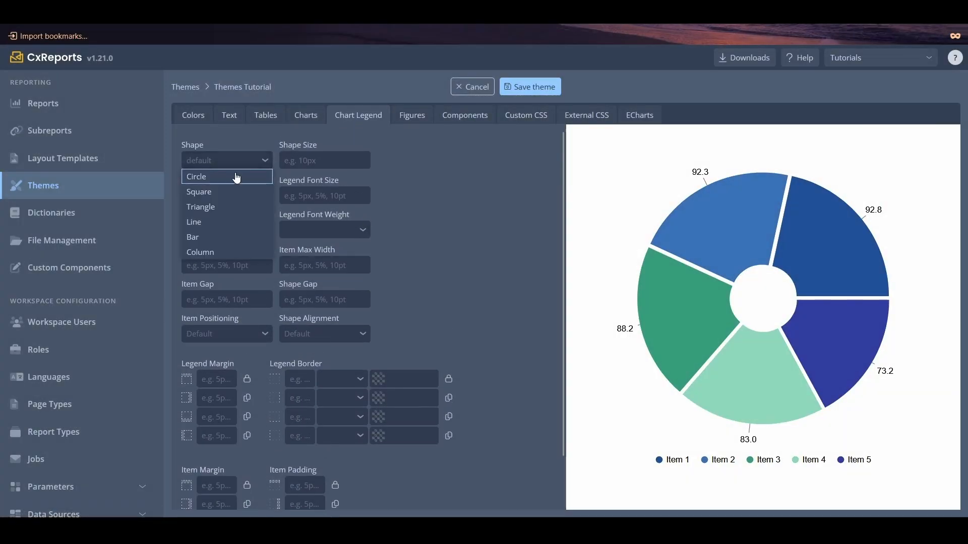
pyautogui.click(225, 190)
pyautogui.click(225, 155)
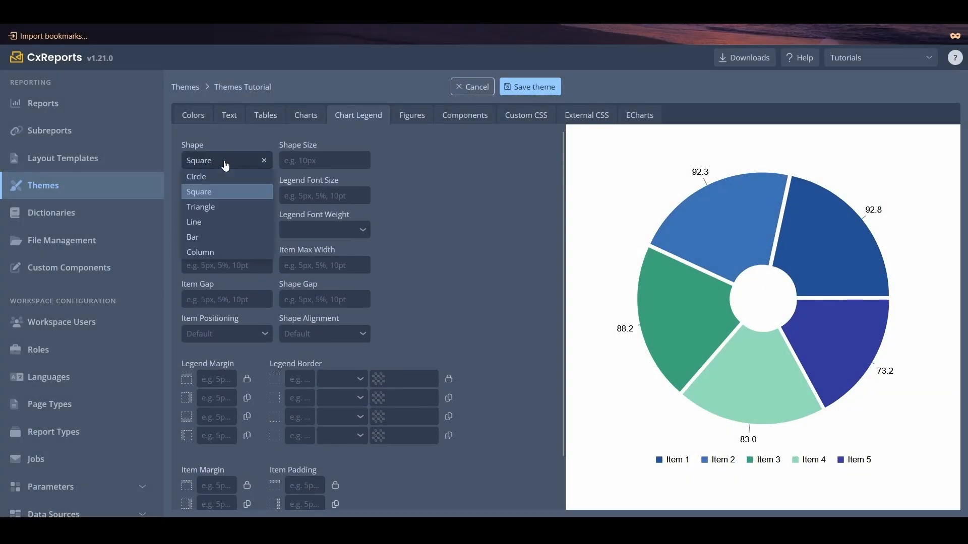
pyautogui.click(210, 220)
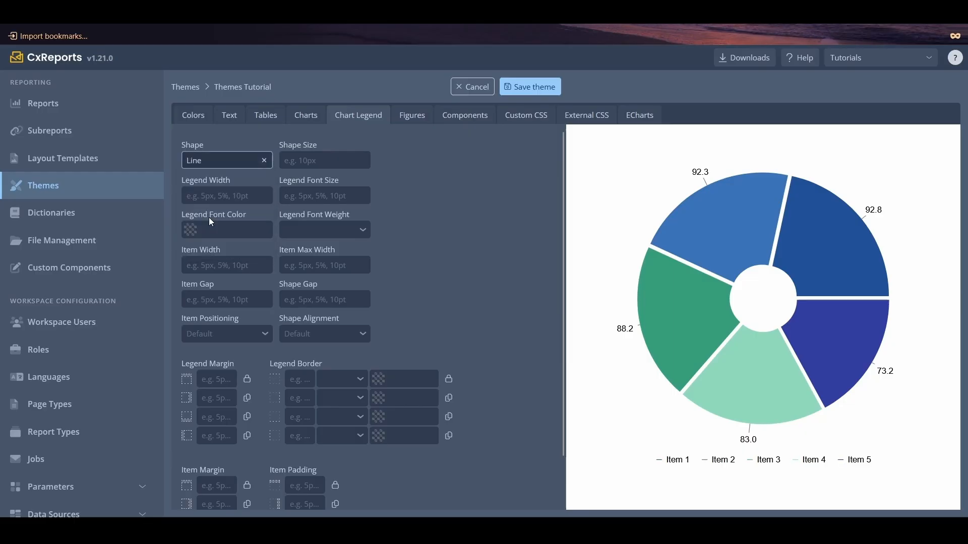
pyautogui.click(211, 161)
pyautogui.click(211, 206)
# - Set the chart legend's shape size to 15px
pyautogui.click(307, 160)
pyautogui.write('10')
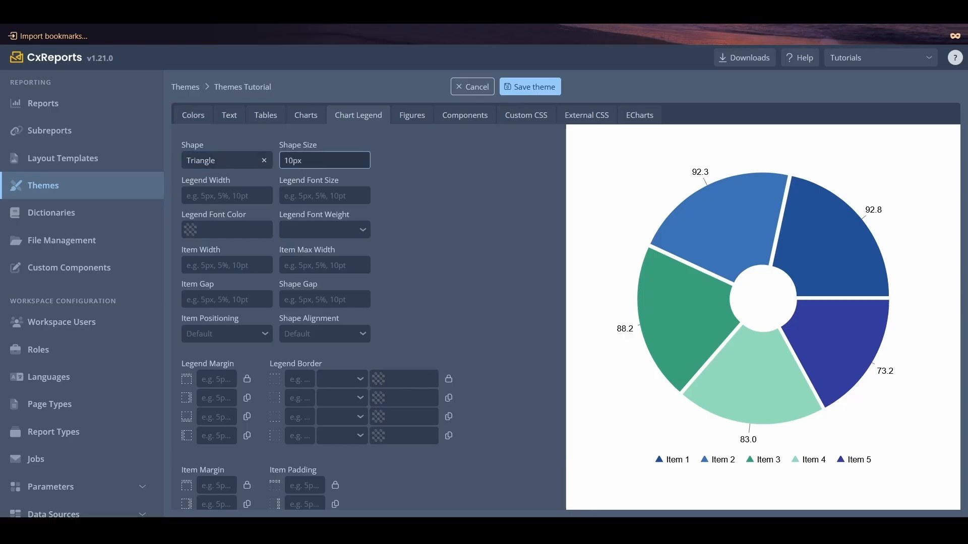
pyautogui.press('BackSpace')
pyautogui.write('5')
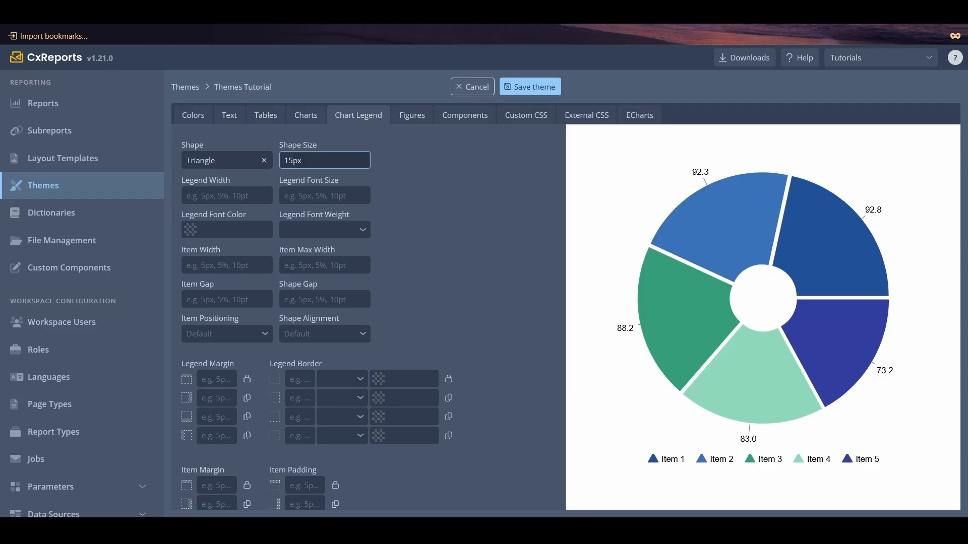
# - Set the chart legend's font color to black, rgba(2,2,2,1)
pyautogui.click(196, 230)
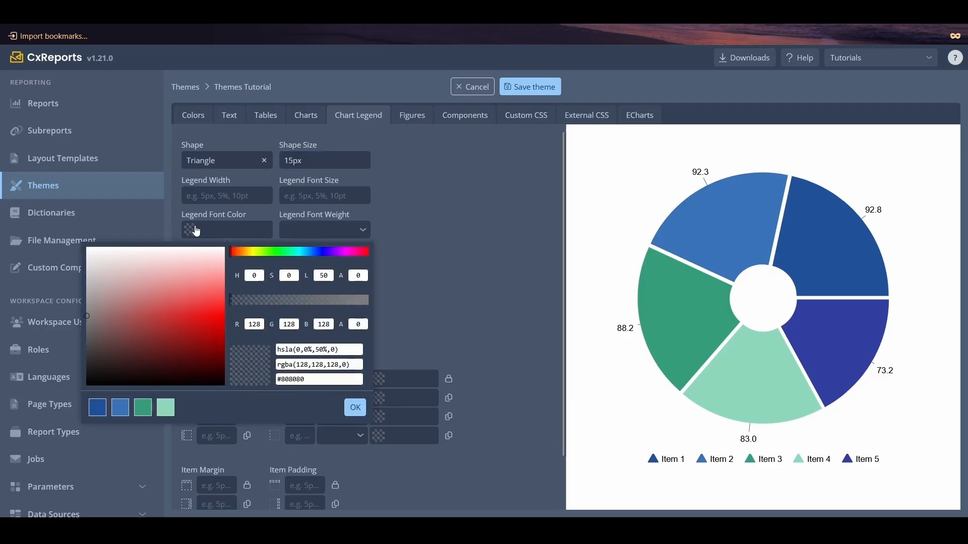
pyautogui.click(187, 318)
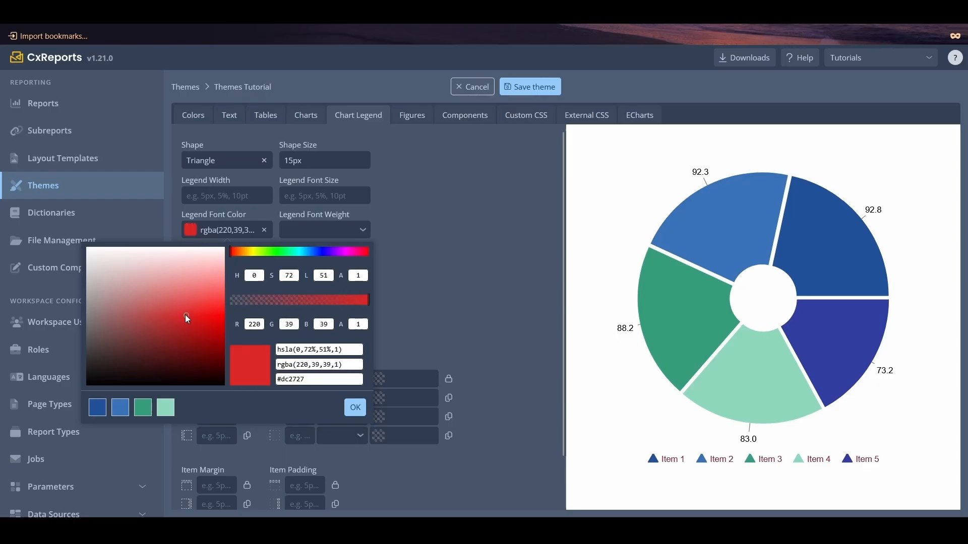
pyautogui.click(96, 379)
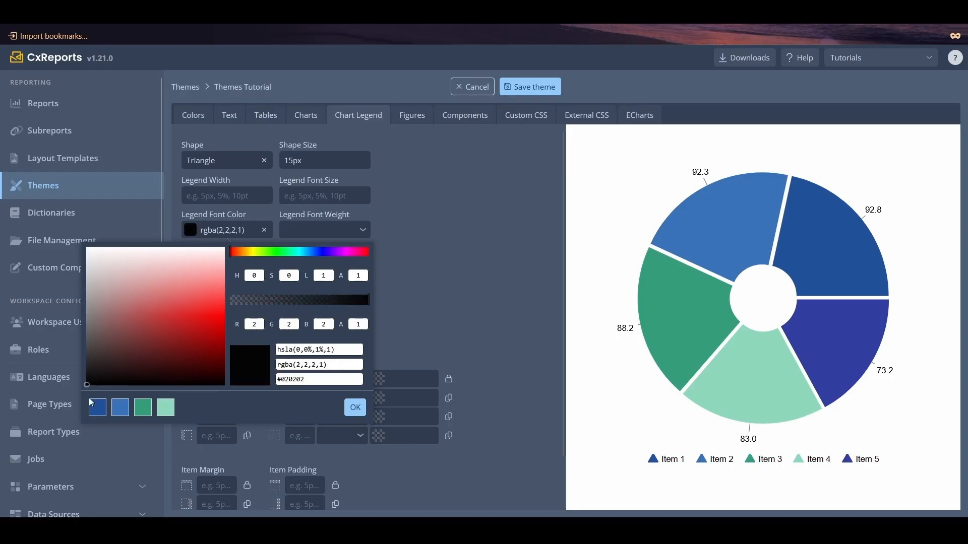
pyautogui.click(355, 407)
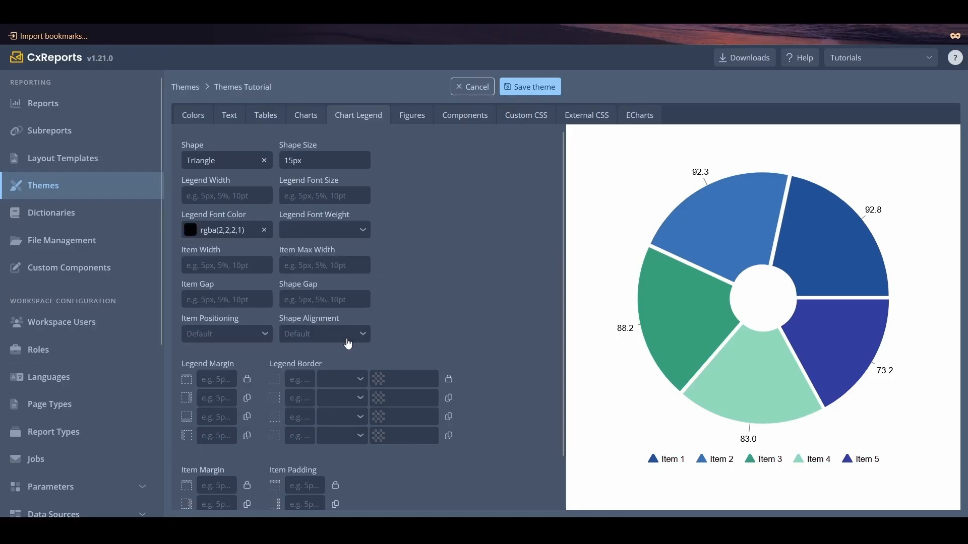
# - Set the chart legend's shape gap to 15px
pyautogui.click(291, 300)
pyautogui.write('1')
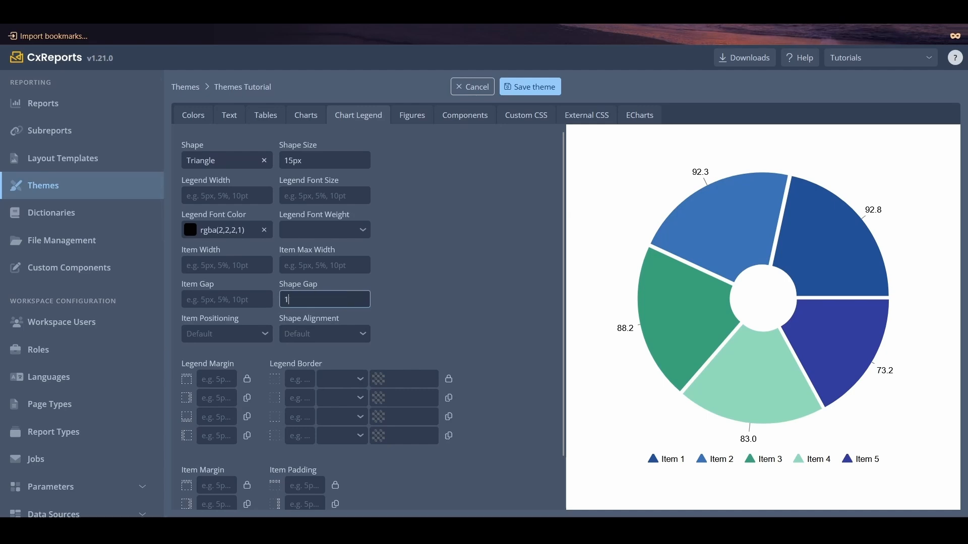
pyautogui.write('5px')
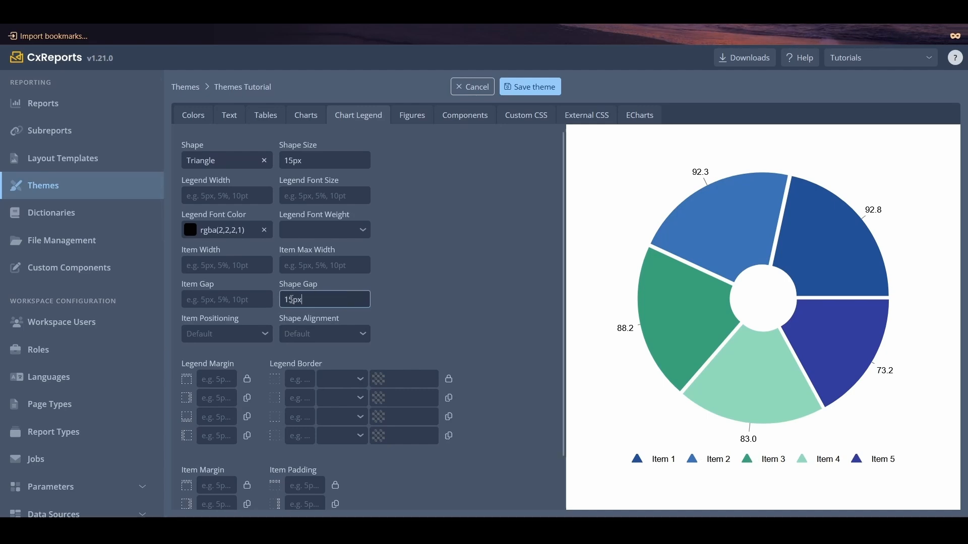
# - Set the legend margin to 5px on all sides and the legend border style to dotted
pyautogui.scroll(-1, 292, 299)
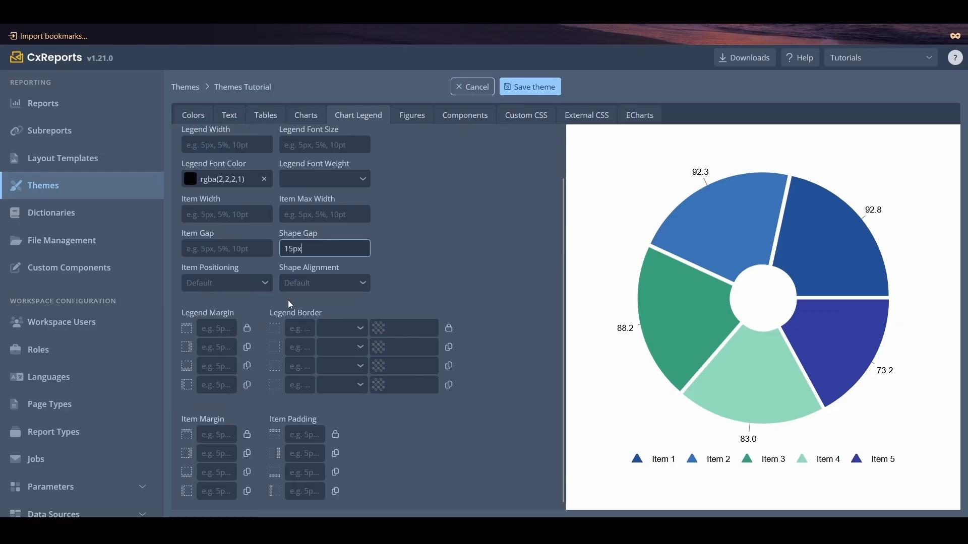
pyautogui.click(232, 325)
pyautogui.write('5px')
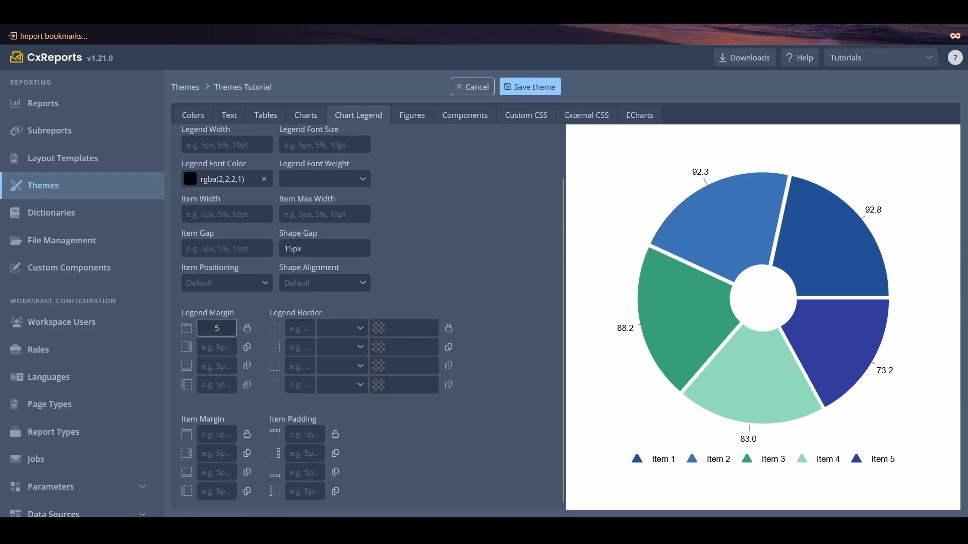
pyautogui.click(249, 331)
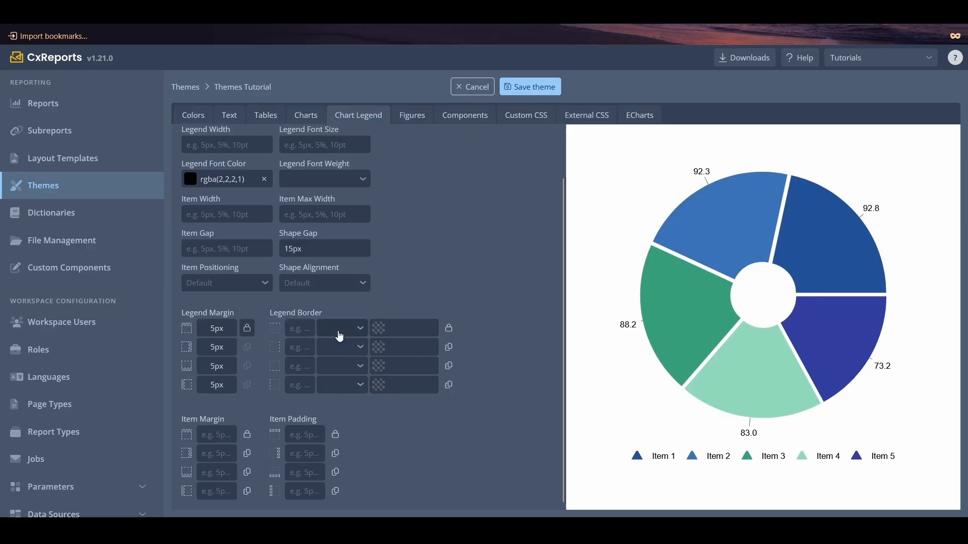
pyautogui.click(339, 336)
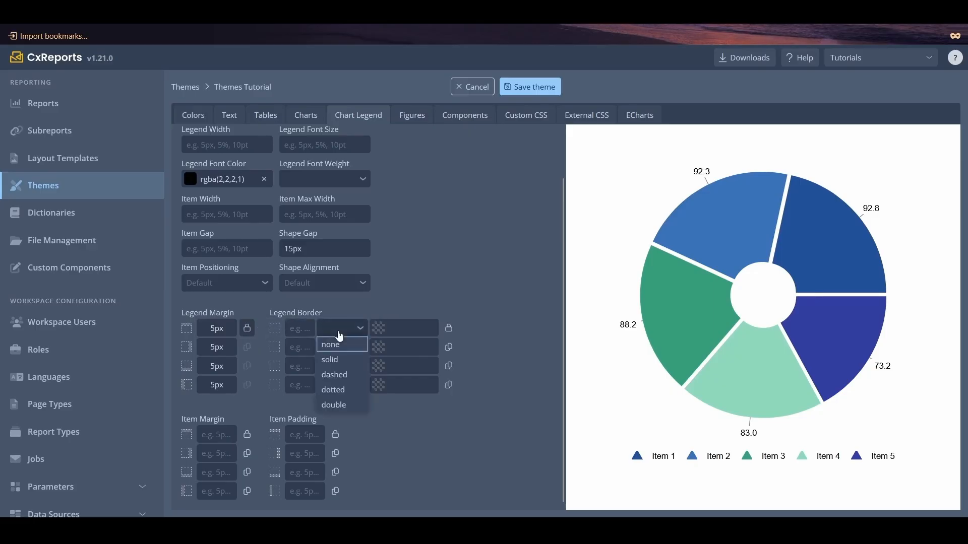
pyautogui.click(336, 393)
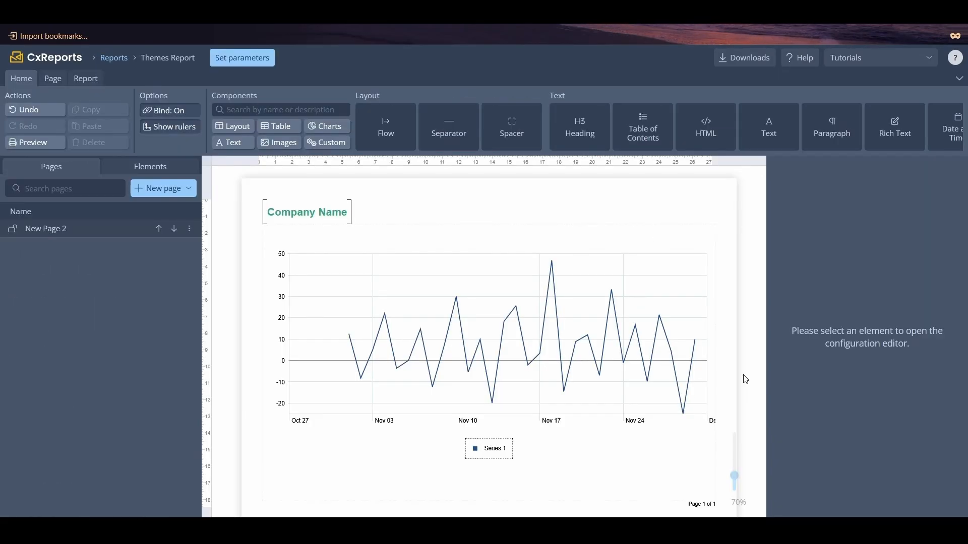
# - Select the line chart in the Themes Report and examine its grid line, axis and swimlane configuration options
pyautogui.click(620, 354)
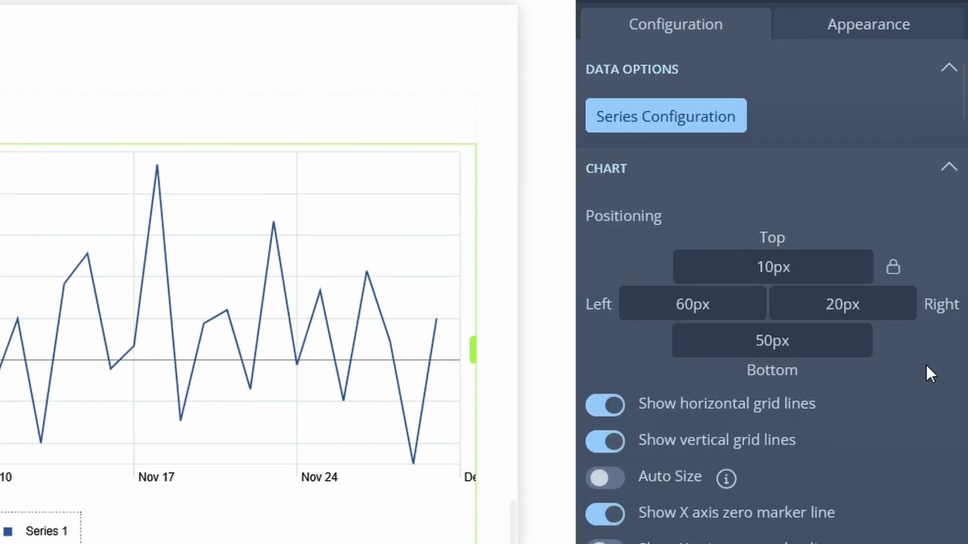
pyautogui.scroll(-6, 927, 372)
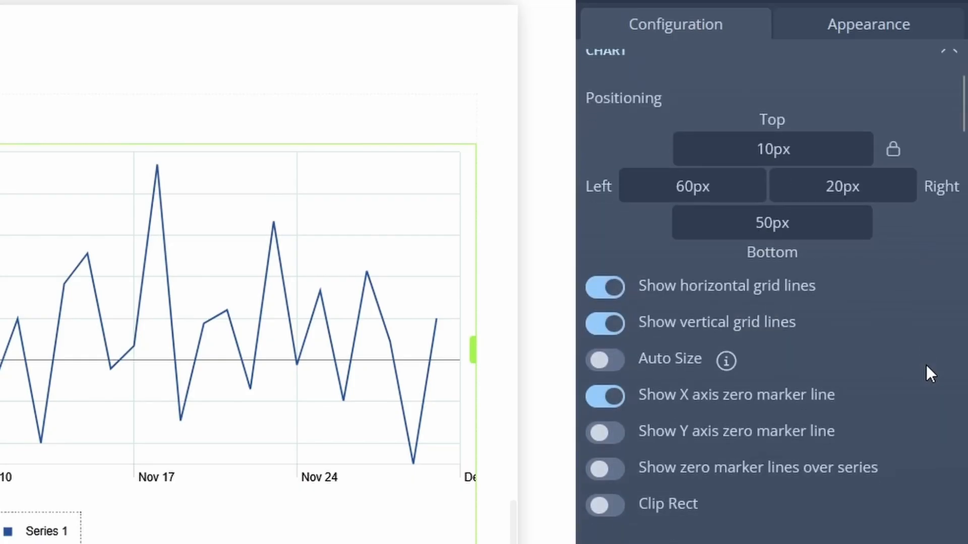
pyautogui.scroll(-11, 926, 365)
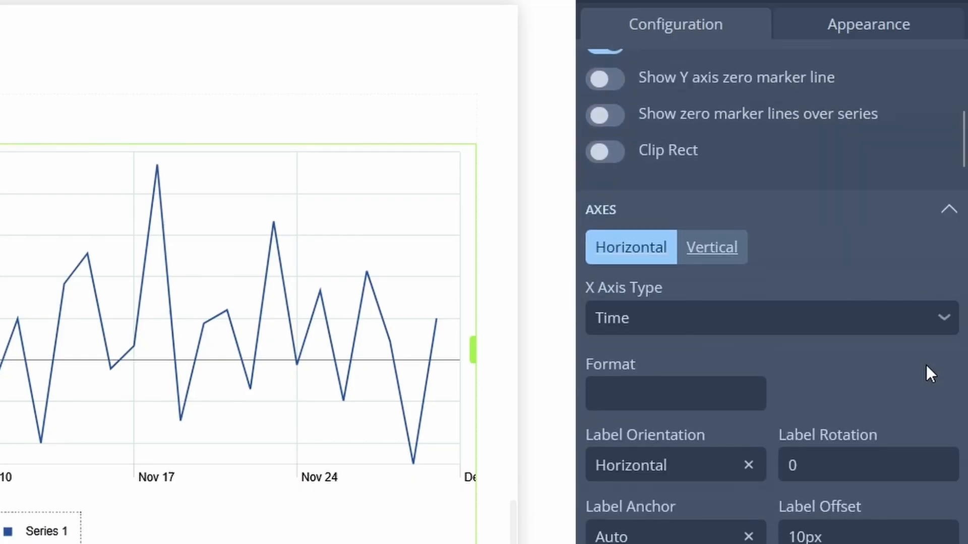
pyautogui.scroll(-5, 926, 365)
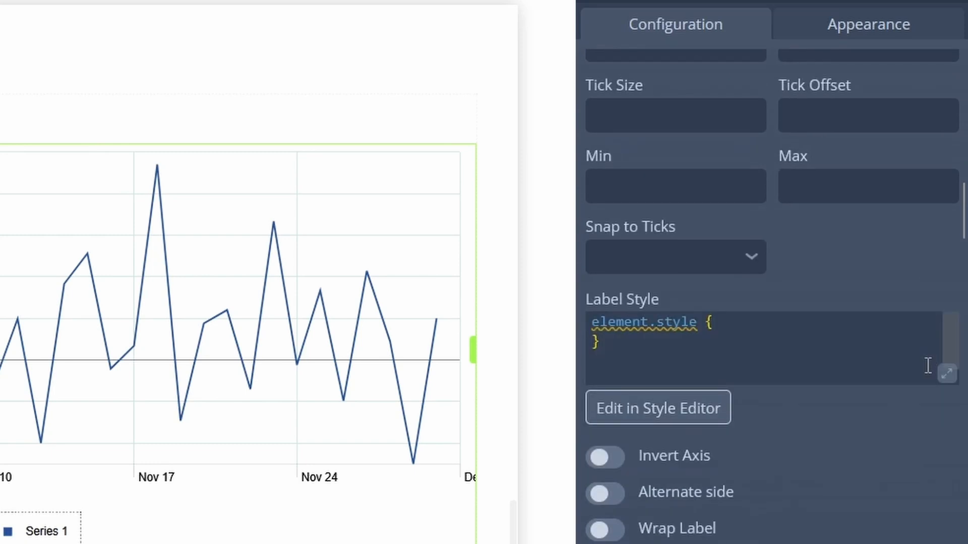
pyautogui.scroll(-10, 928, 365)
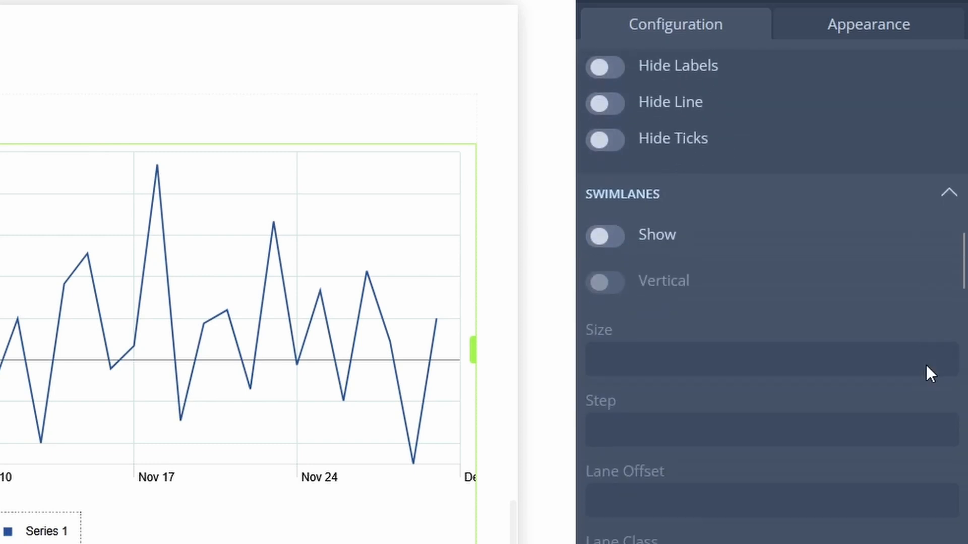
pyautogui.scroll(-6, 927, 365)
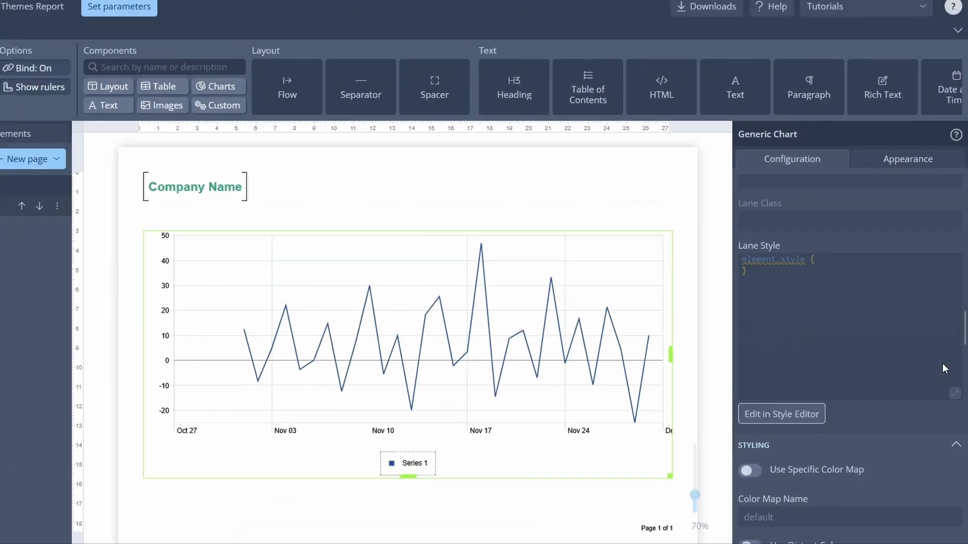
pyautogui.scroll(-3, 933, 362)
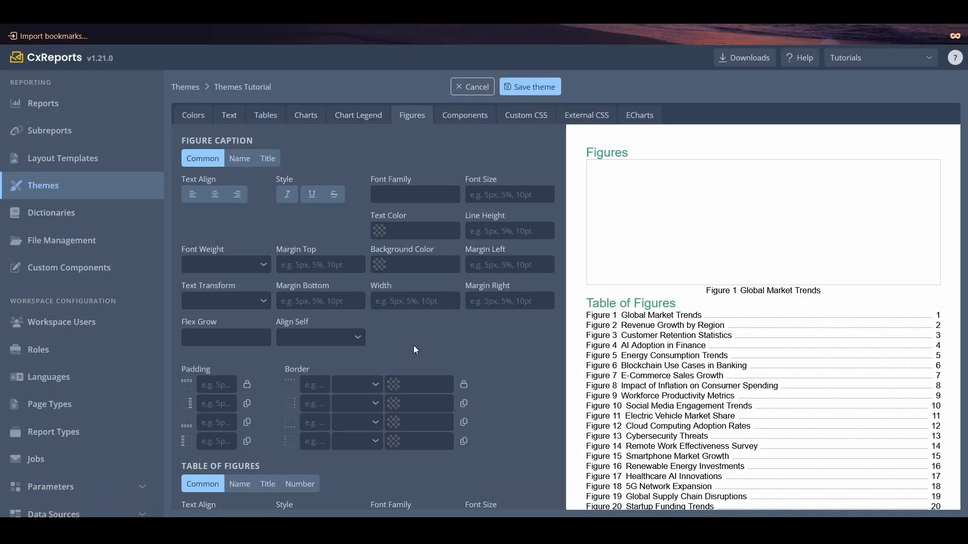
# - Try underlining the whole figure caption, and give its Name part italic style with a Secondary Green background
pyautogui.click(316, 196)
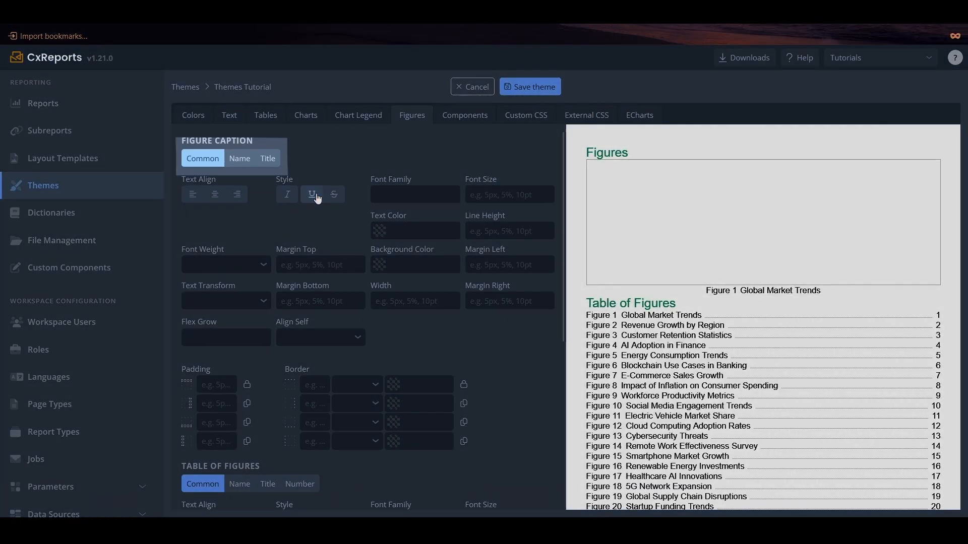
pyautogui.click(317, 196)
pyautogui.click(240, 160)
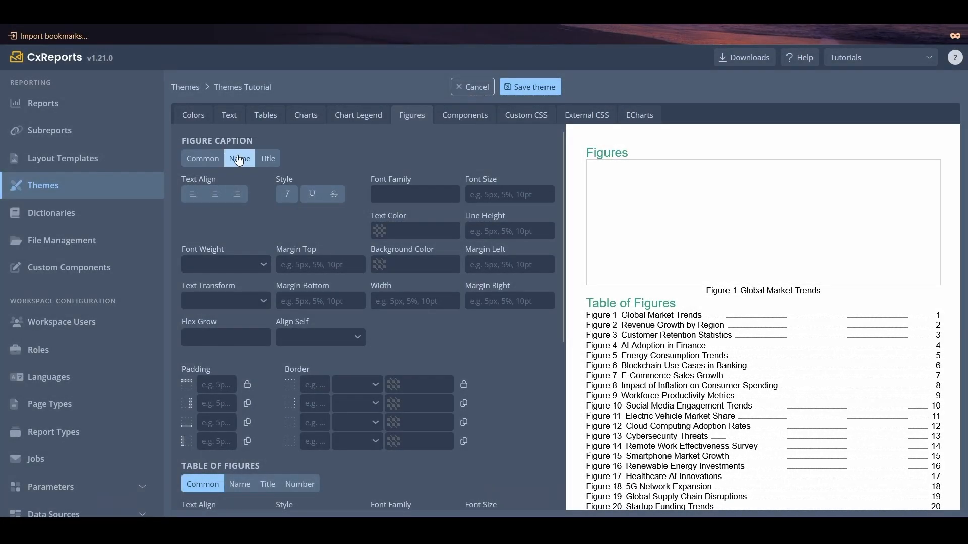
pyautogui.click(286, 196)
pyautogui.click(380, 265)
pyautogui.click(356, 243)
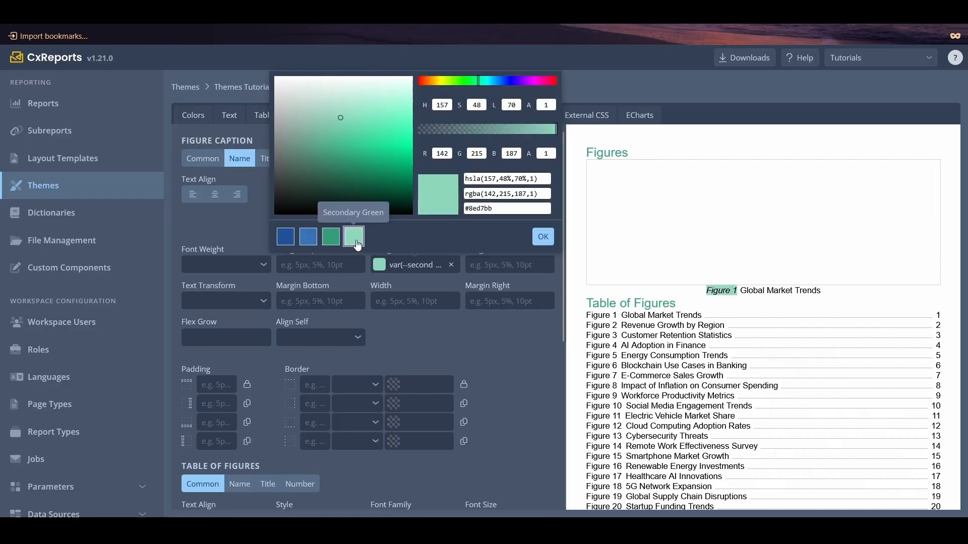
pyautogui.click(544, 237)
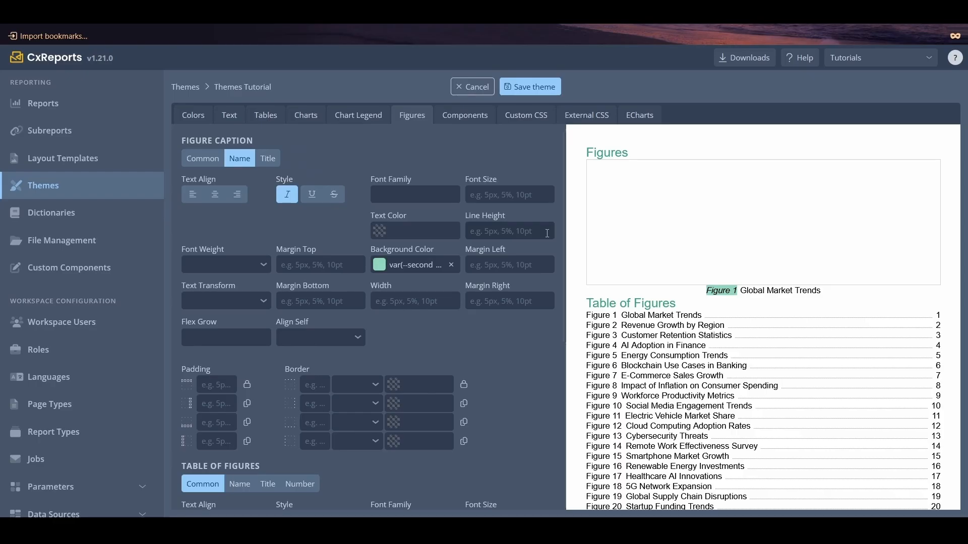
# - Set the figure caption Title's font weight to SemiBold and its padding to 5px on all sides
pyautogui.click(264, 159)
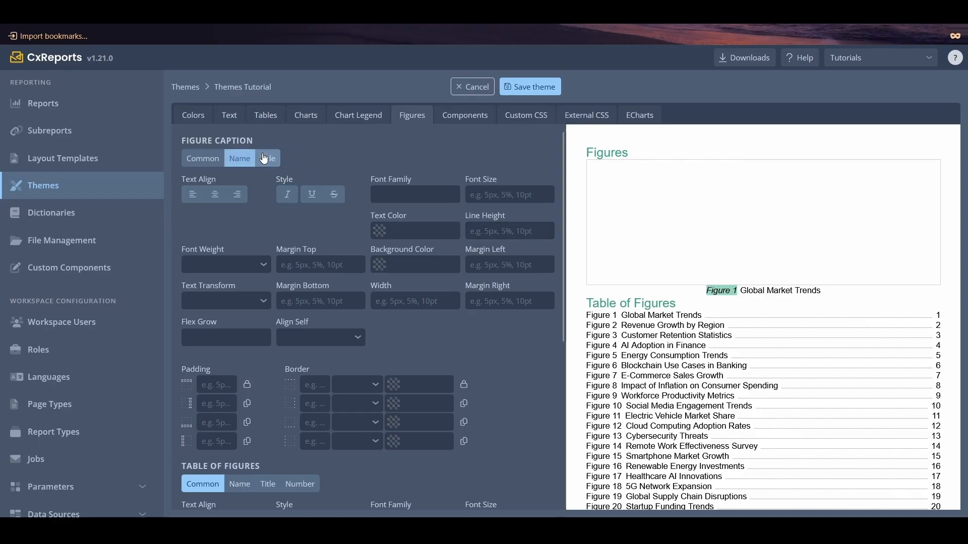
pyautogui.click(238, 265)
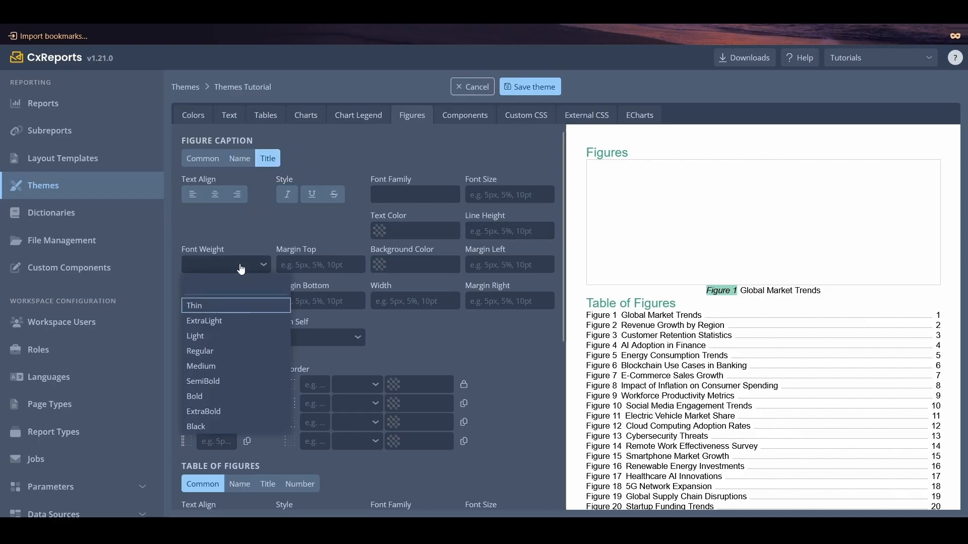
pyautogui.click(267, 385)
# - In the Table of Figures styling, make the Name italic and set the Title's font weight to SemiBold
pyautogui.scroll(-5, 369, 362)
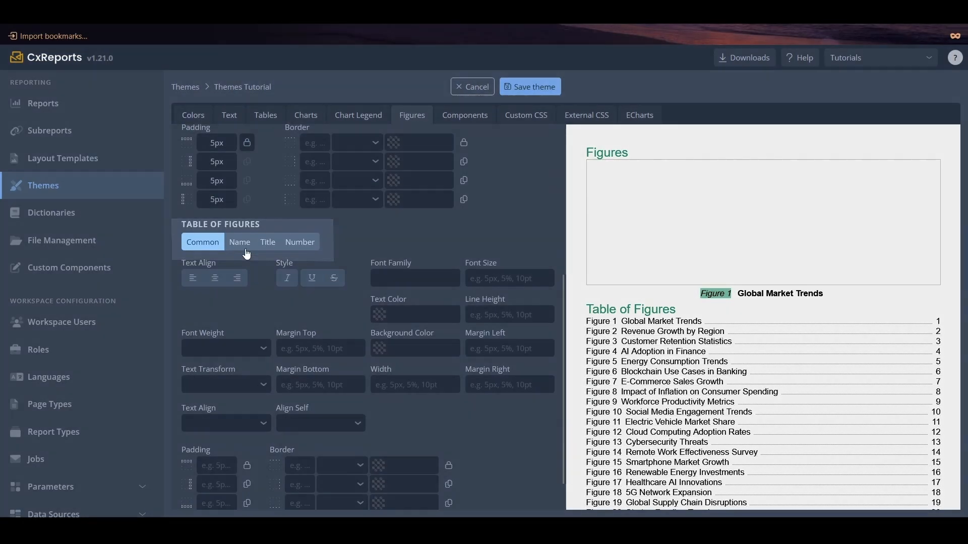
pyautogui.click(240, 242)
pyautogui.click(286, 281)
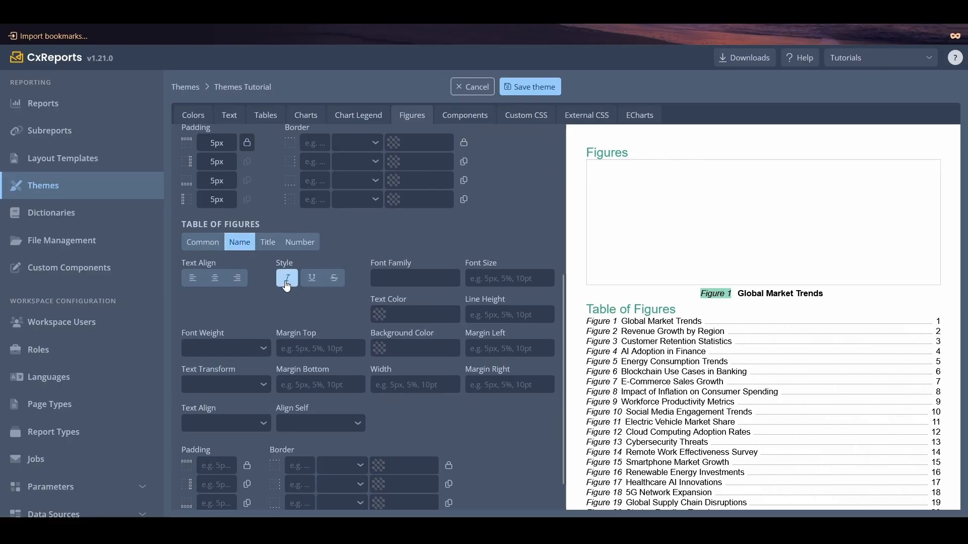
pyautogui.click(273, 246)
pyautogui.click(246, 356)
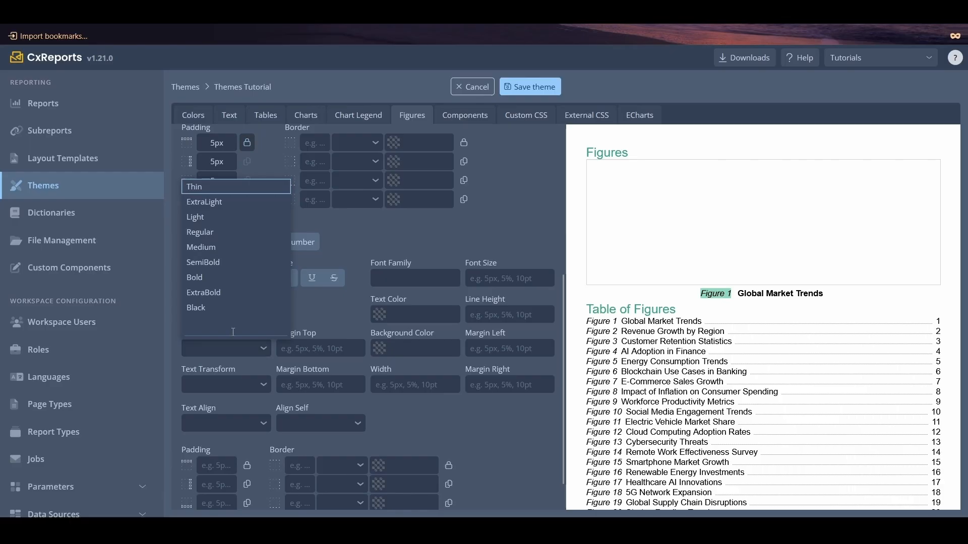
pyautogui.click(203, 262)
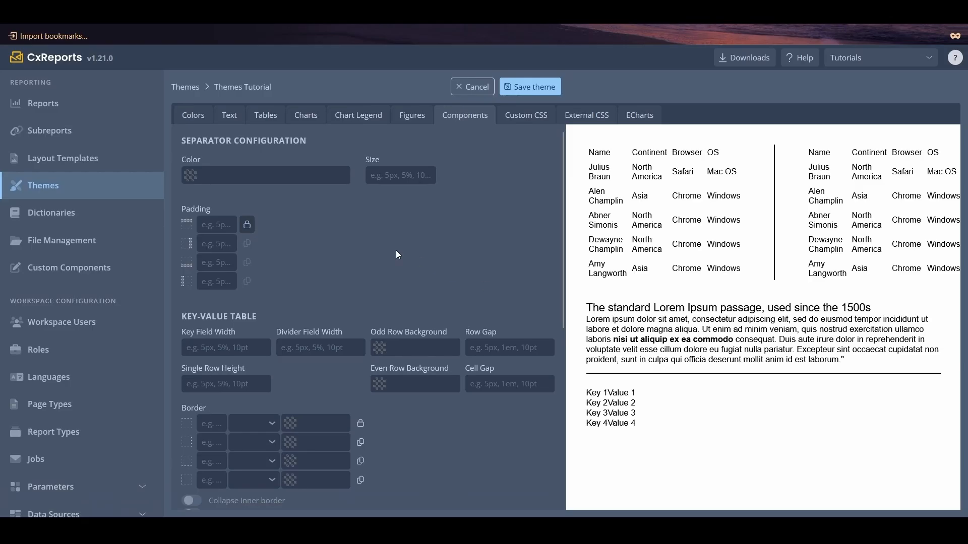
# - Set the separator component's color to the theme's Secondary Blue and its size to 3px
pyautogui.click(195, 179)
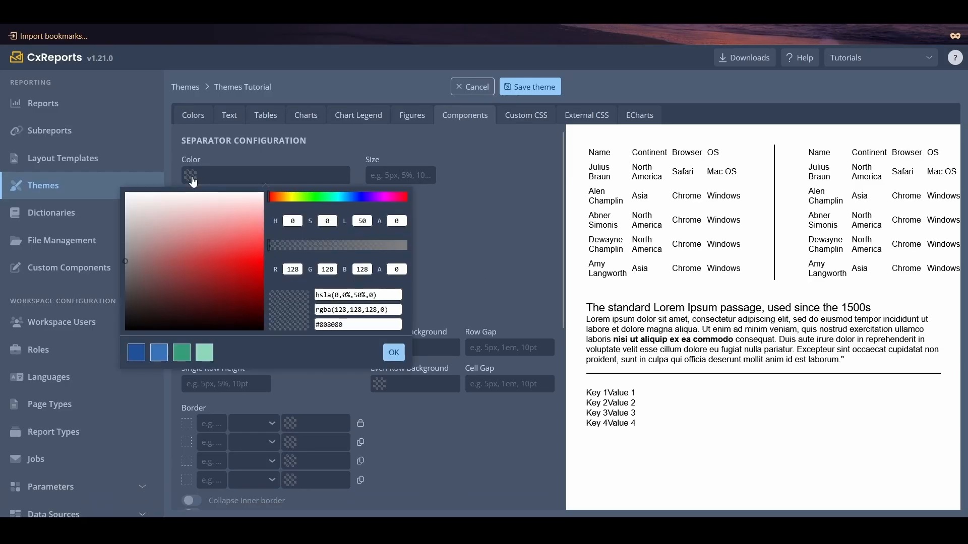
pyautogui.click(160, 354)
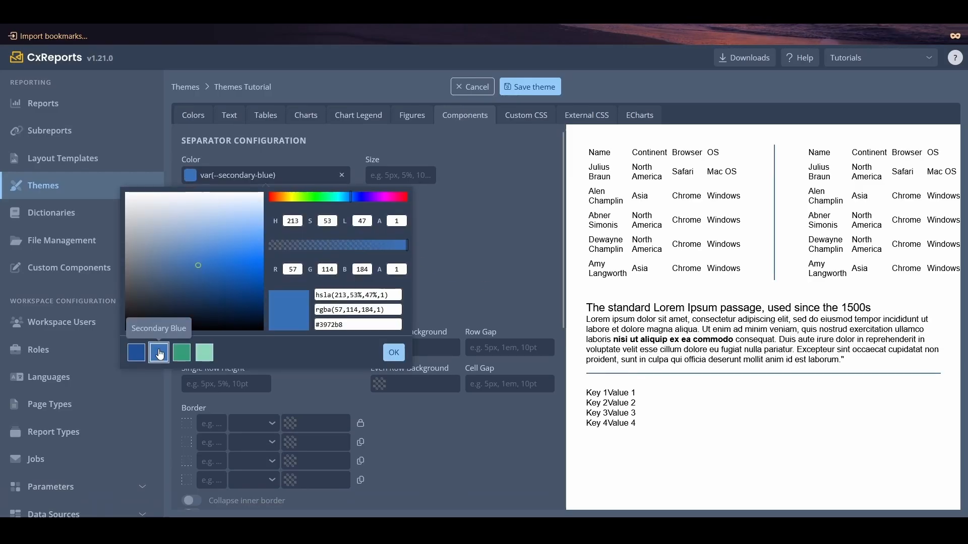
pyautogui.click(389, 353)
pyautogui.click(398, 175)
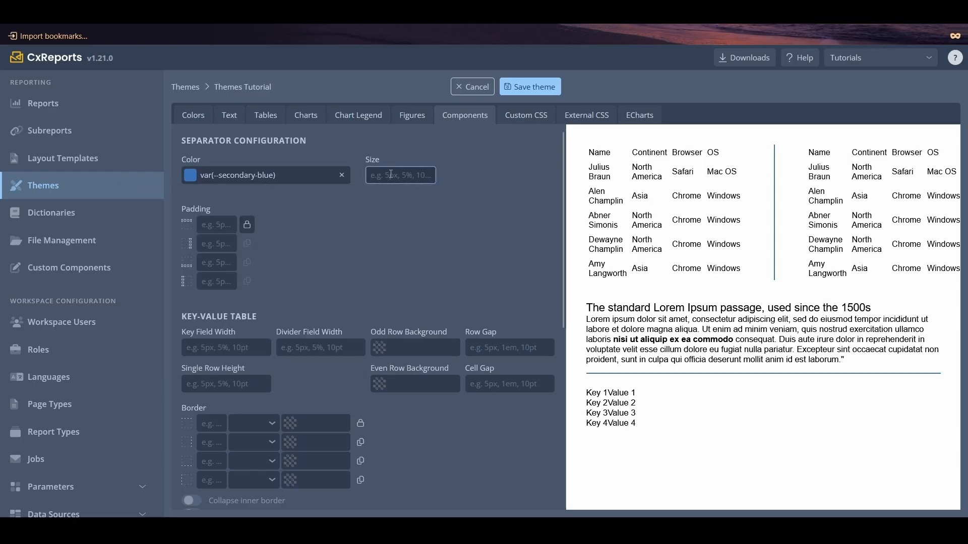
pyautogui.write('3px')
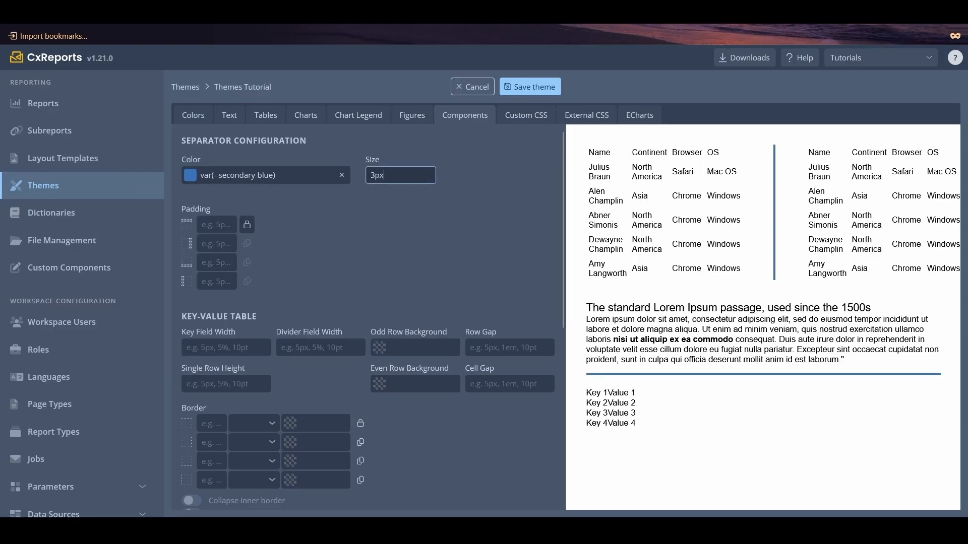
# - Set the separator's padding to 10px on all sides
pyautogui.click(217, 223)
pyautogui.write('10px')
pyautogui.click(247, 224)
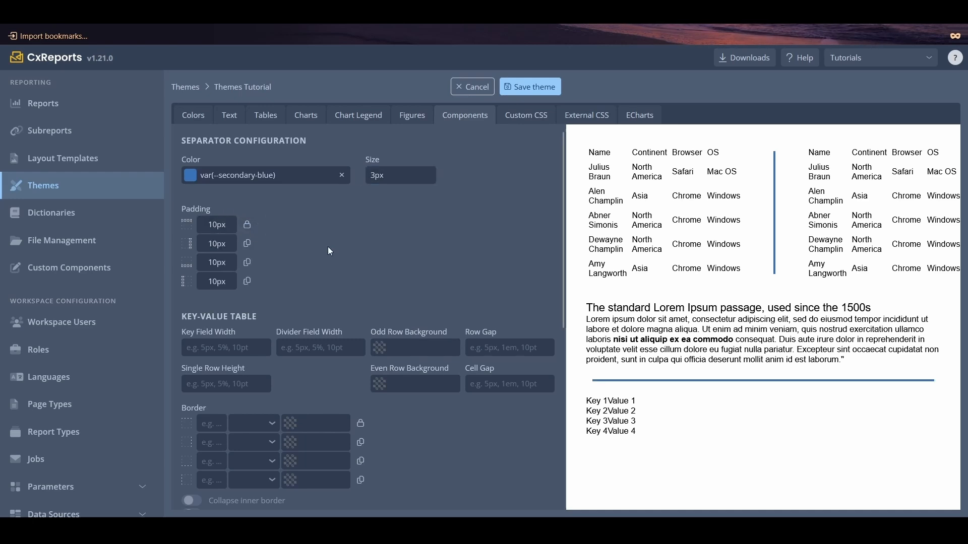
# - Set the key-value table's key field width to 50px
pyautogui.scroll(-3, 326, 254)
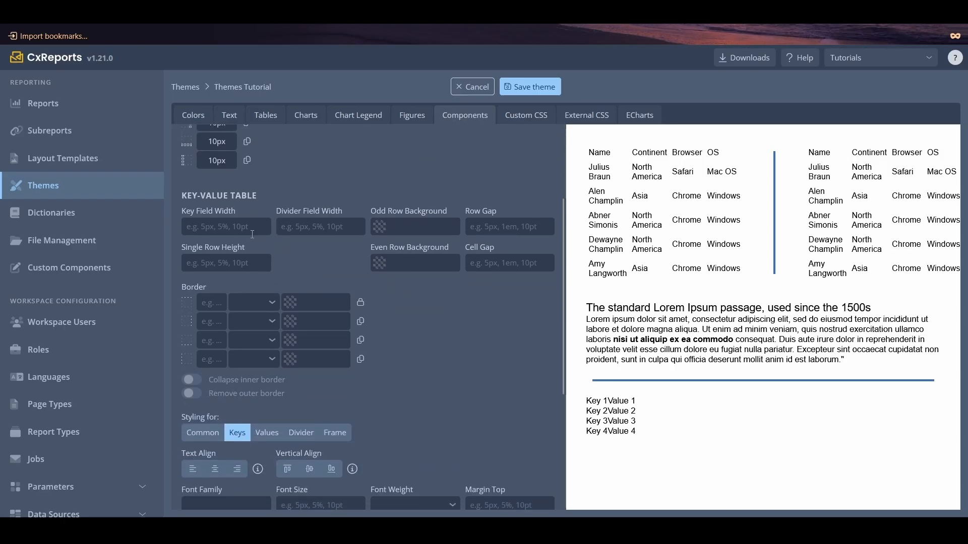
pyautogui.click(251, 234)
pyautogui.write('50px')
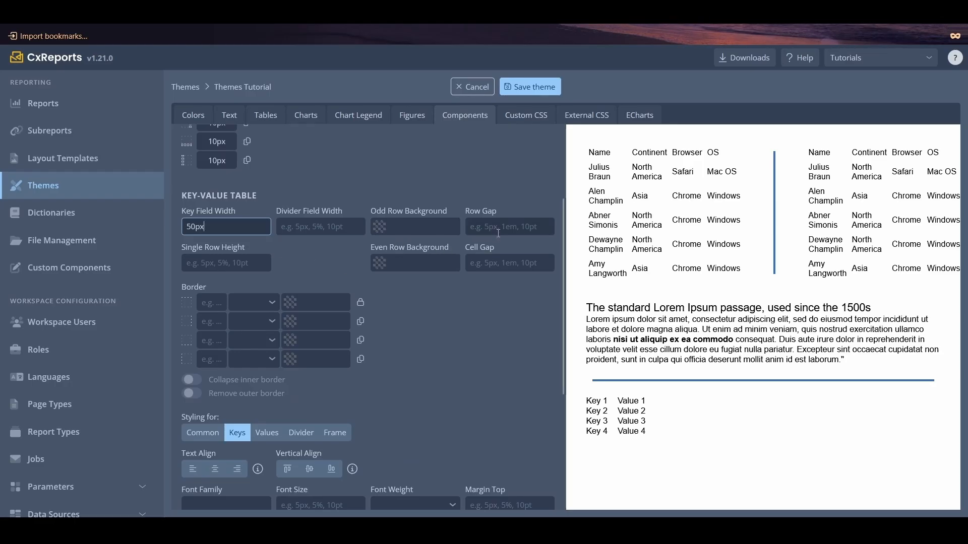
# - Set the key-value table's row gap to 20px and its odd row background to light green rgba(231,247,241,1)
pyautogui.click(519, 230)
pyautogui.write('20')
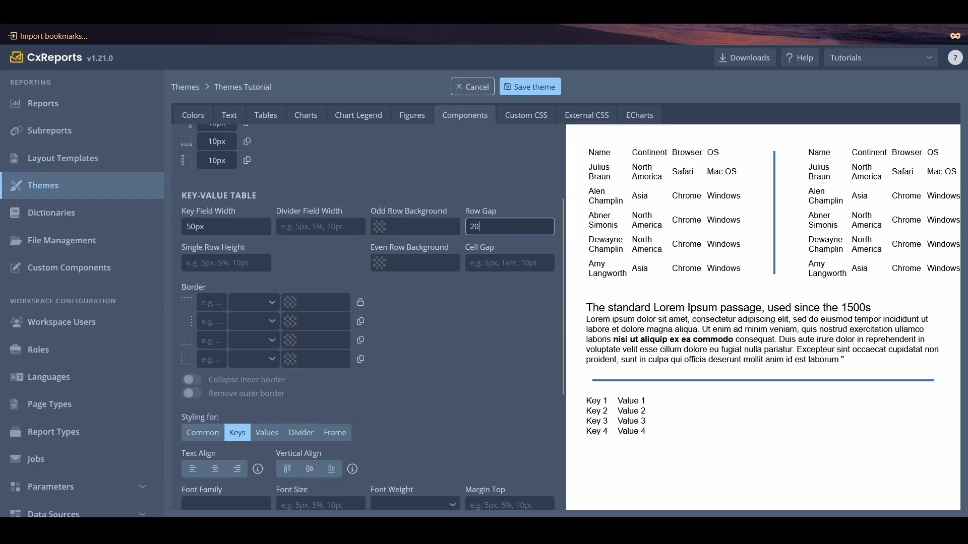
pyautogui.write('px')
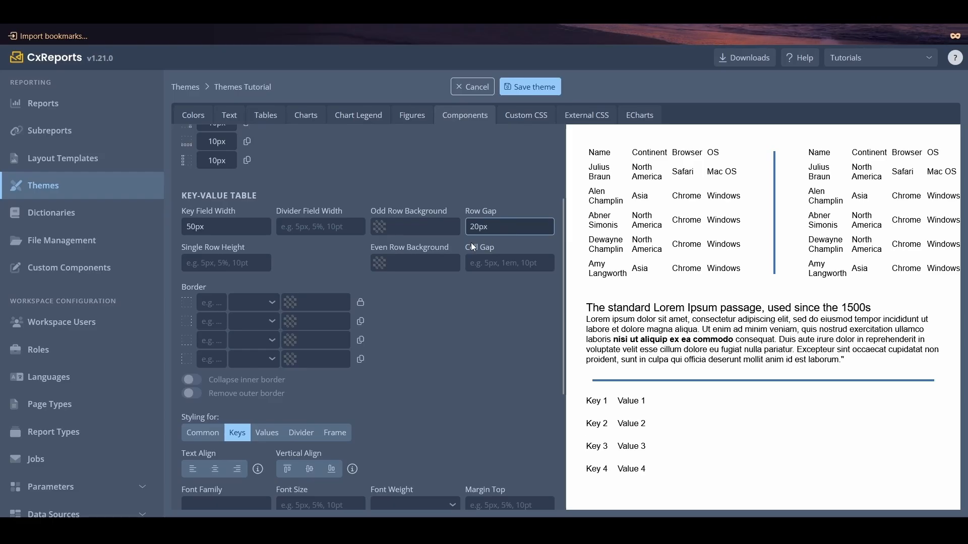
pyautogui.click(379, 227)
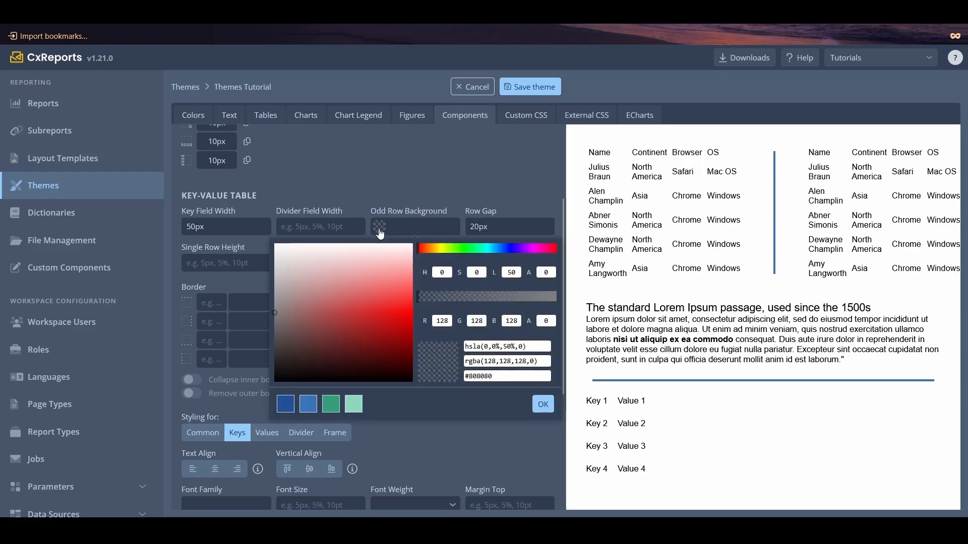
pyautogui.click(354, 406)
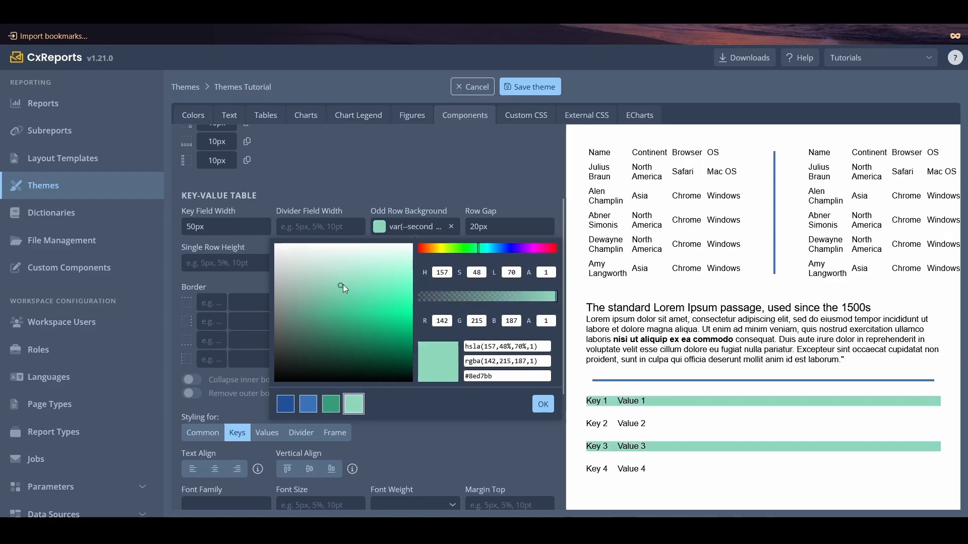
pyautogui.moveTo(343, 284); pyautogui.dragTo(343, 252)
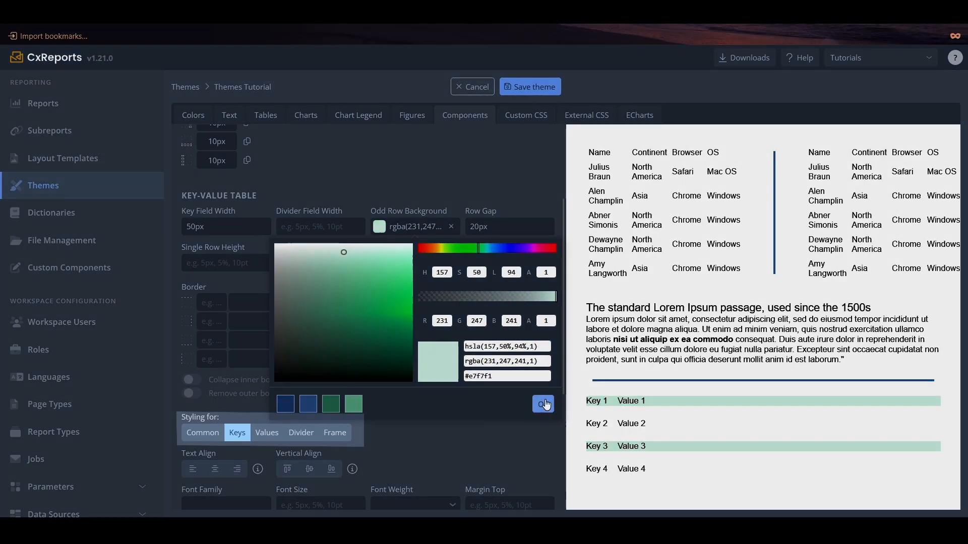
pyautogui.click(543, 404)
# - Set the key-value table's even row background to light blue rgba(217,229,243,1) and its single row height to 30px
pyautogui.click(376, 273)
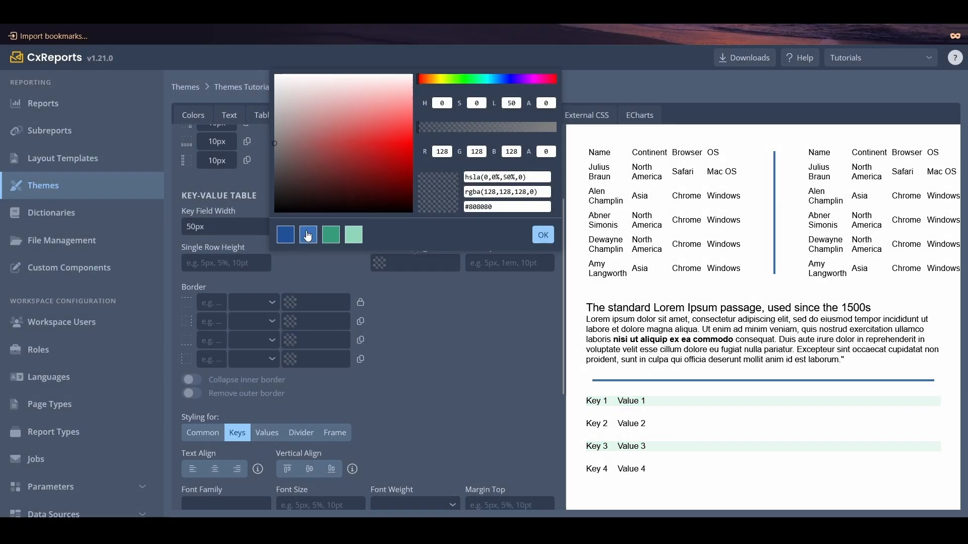
pyautogui.click(308, 235)
pyautogui.moveTo(348, 148); pyautogui.dragTo(347, 88)
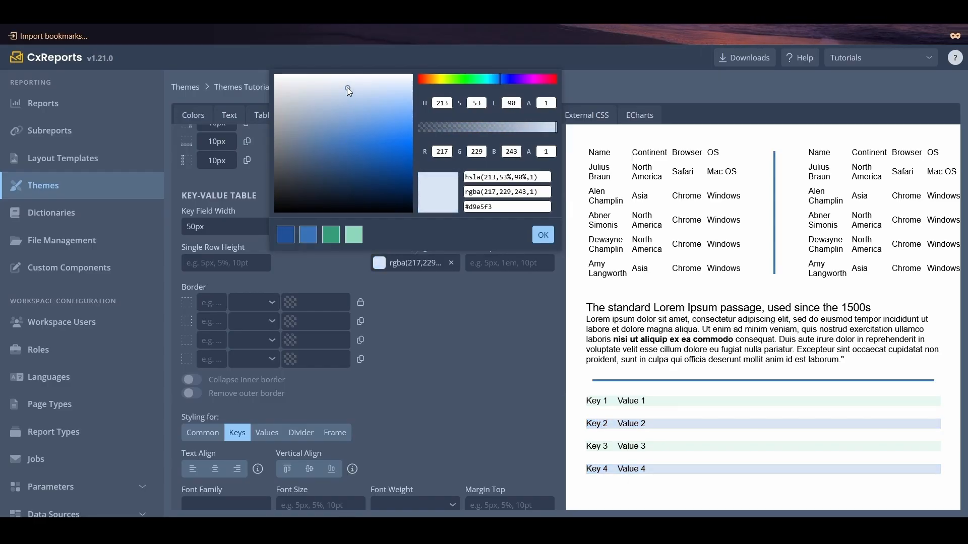
pyautogui.click(542, 234)
pyautogui.click(254, 261)
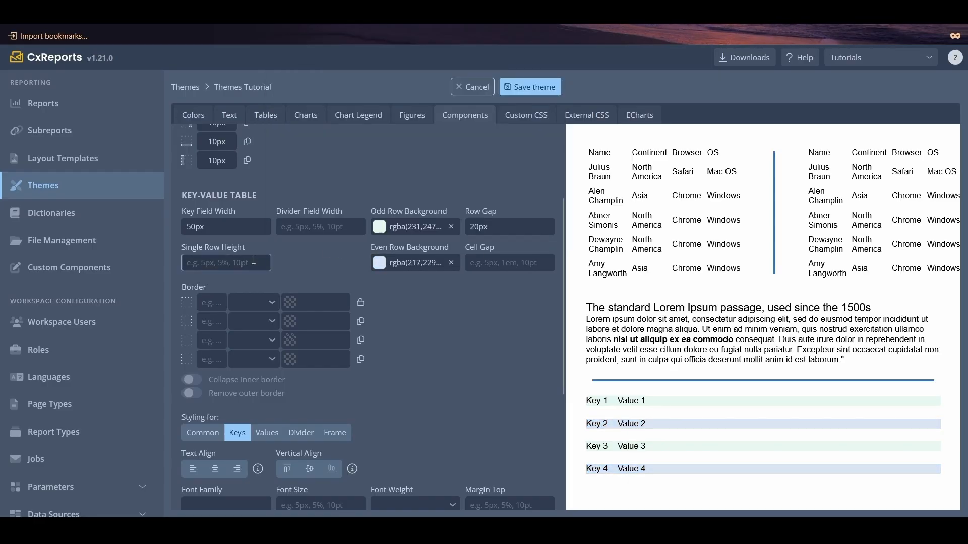
pyautogui.write('30px')
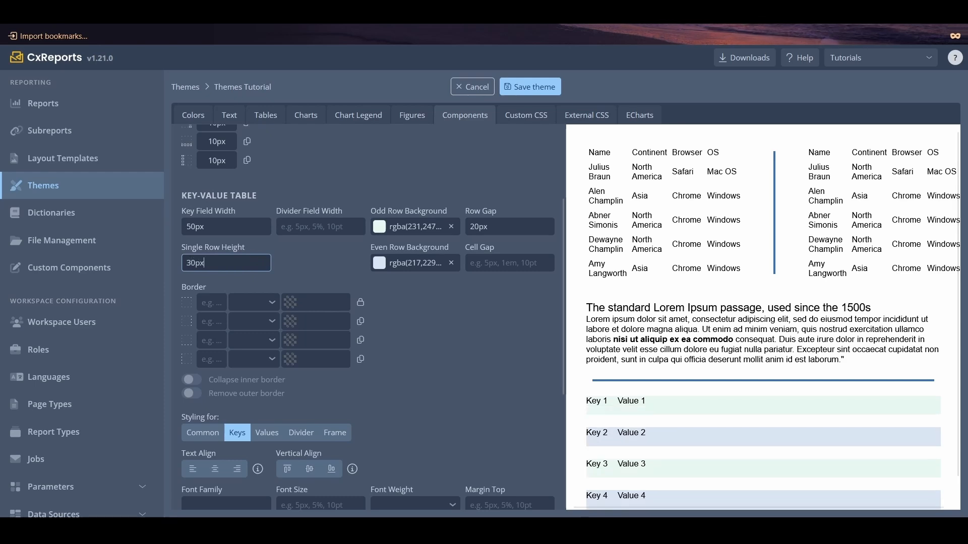
# - Align the key-value table's keys to the center horizontally and the middle vertically, and center the values' text
pyautogui.scroll(-4, 382, 342)
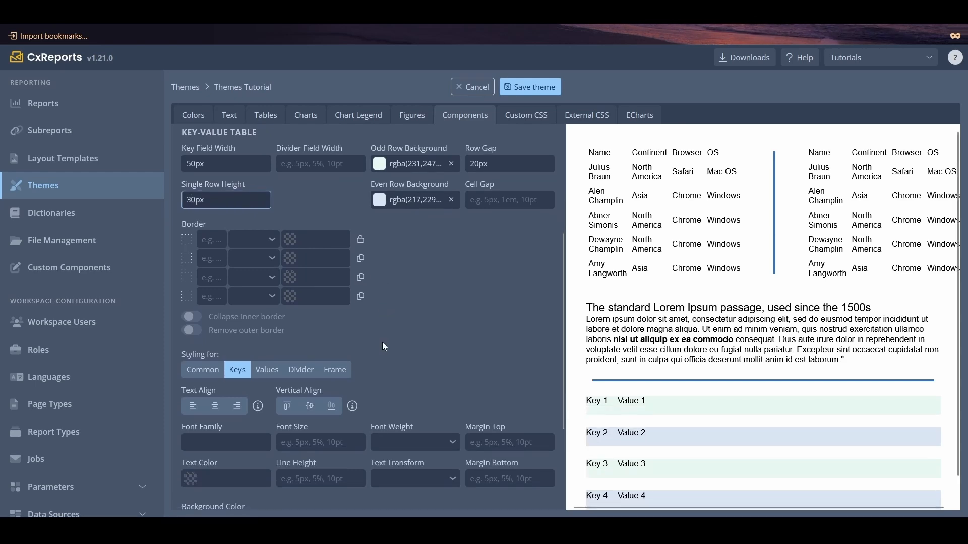
pyautogui.scroll(-1, 398, 324)
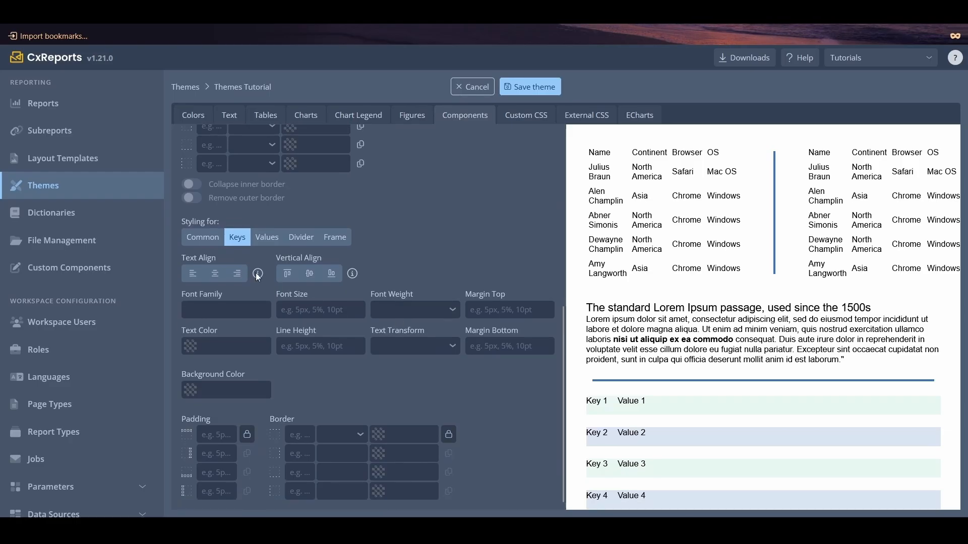
pyautogui.click(215, 274)
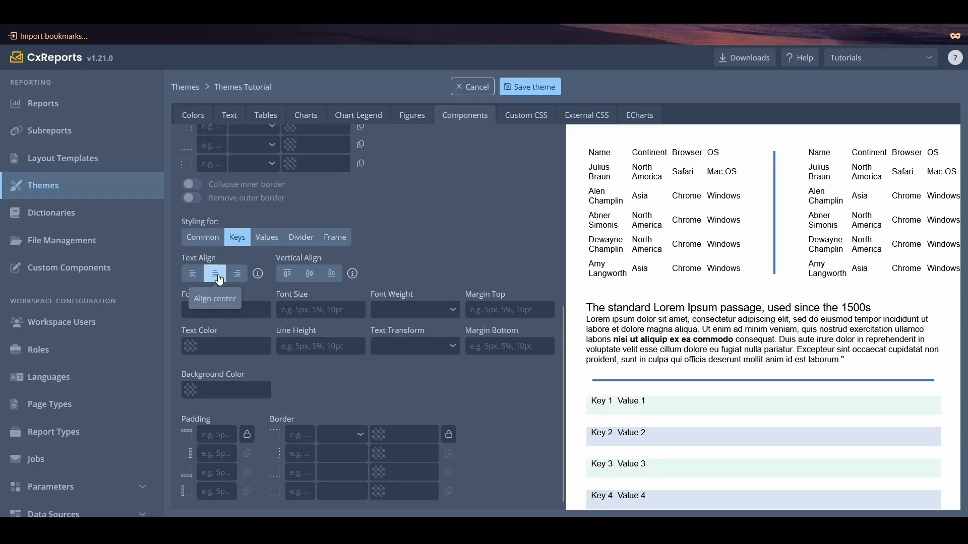
pyautogui.click(310, 273)
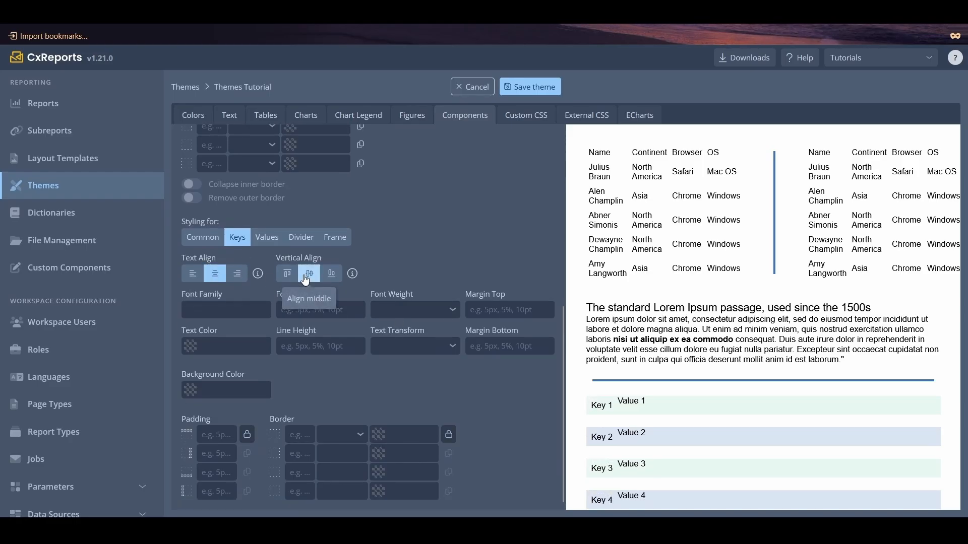
pyautogui.click(267, 237)
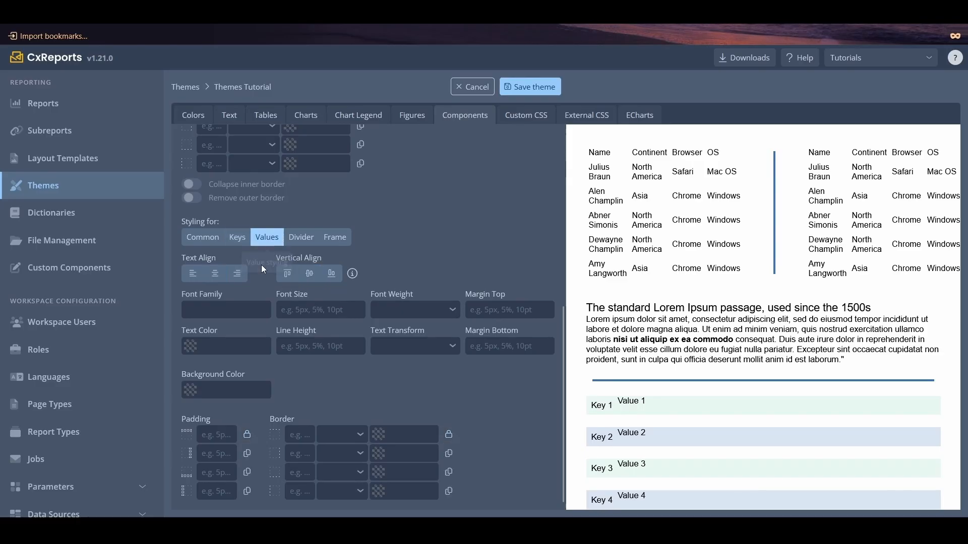
pyautogui.click(215, 273)
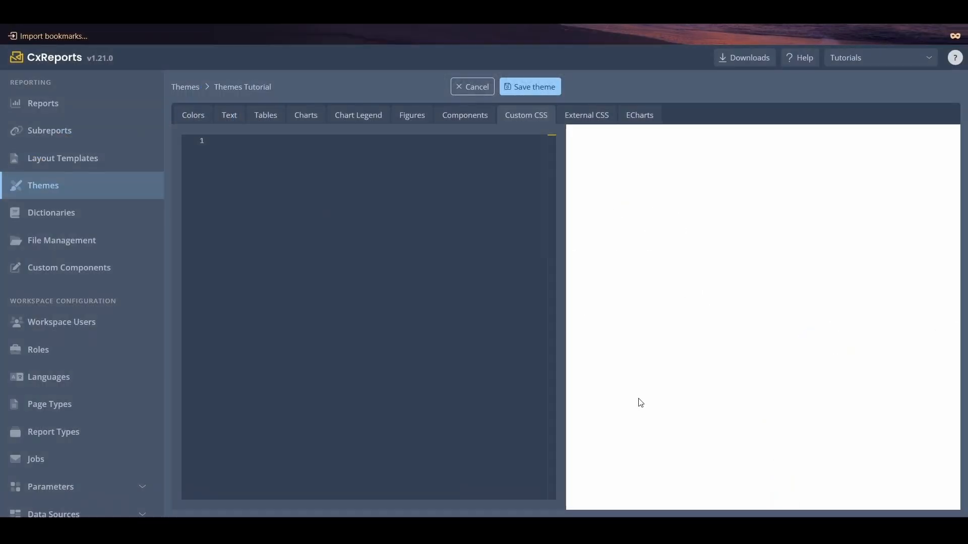
# - Paste the Fira Sans font class definitions, including the italic weights 100 to 900, into the theme's Custom CSS
pyautogui.click(325, 225)
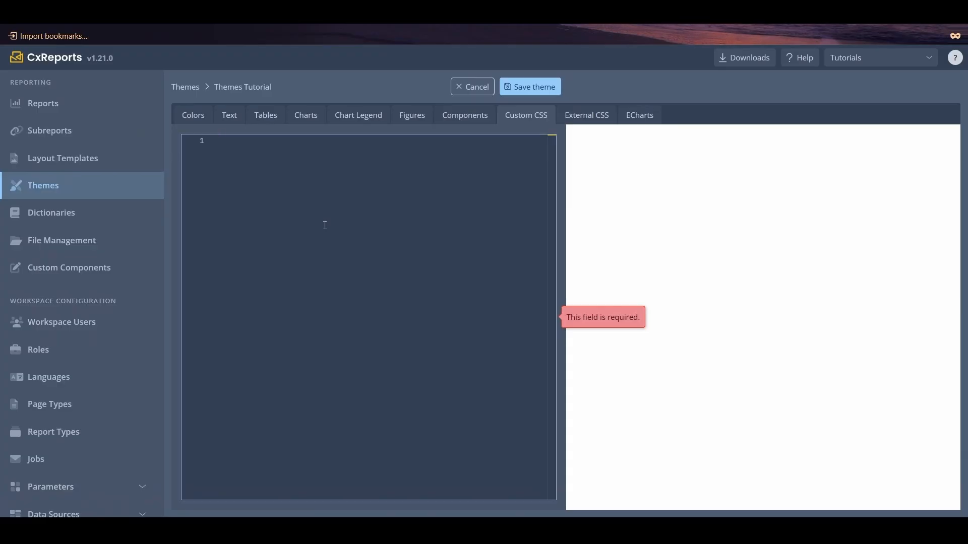
pyautogui.hotkey('ctrl', 'v')
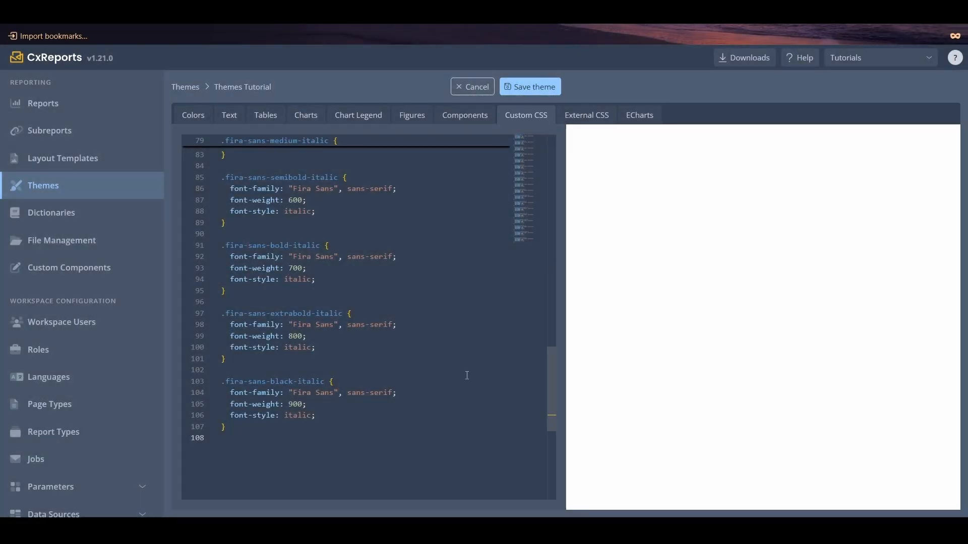
pyautogui.scroll(3, 466, 375)
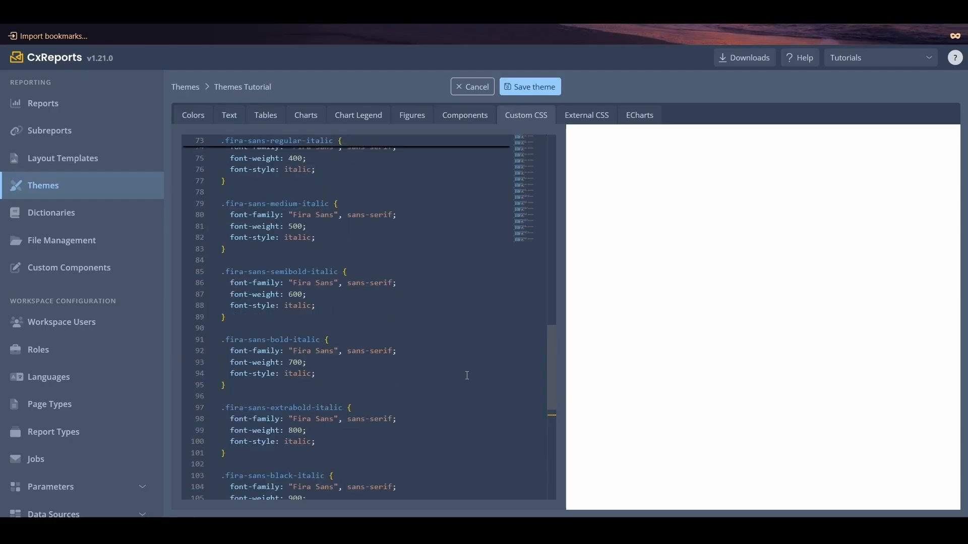
pyautogui.scroll(8, 467, 375)
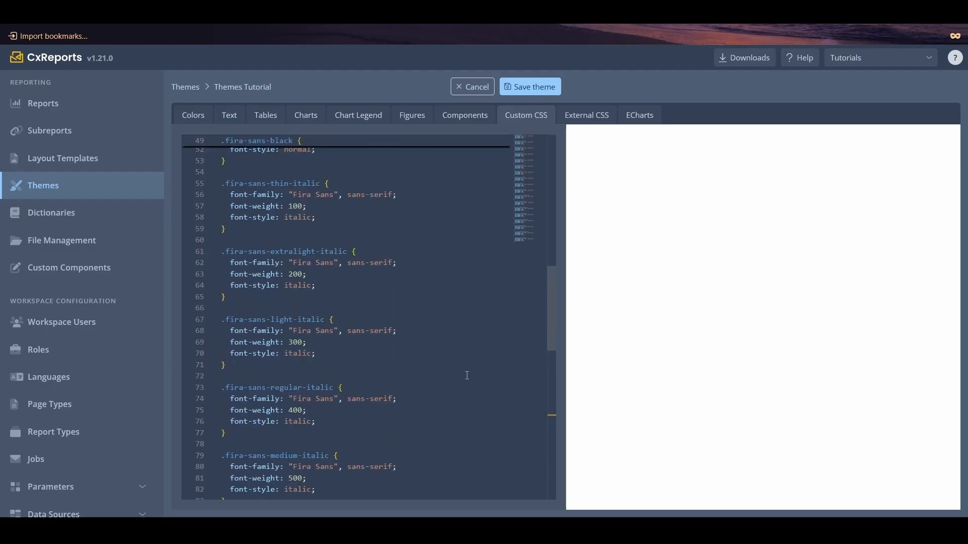
# - Calculate the theme's ECharts options
pyautogui.click(650, 120)
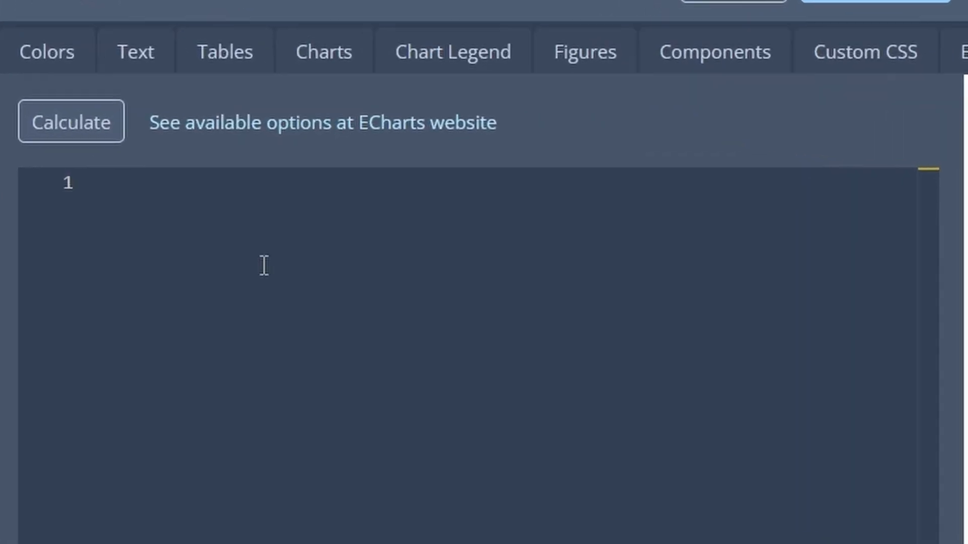
pyautogui.click(58, 142)
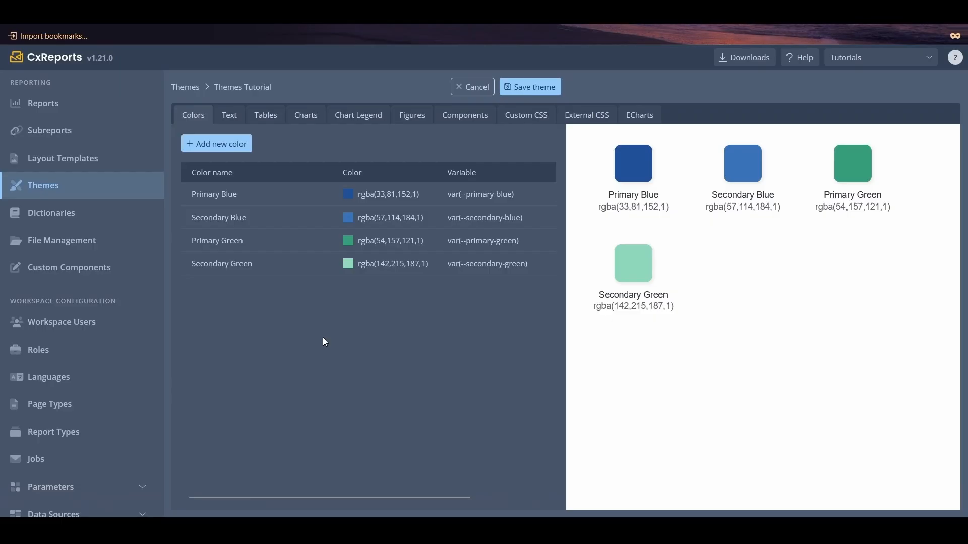
# - Review the theme's text, table, chart legend, figure and component styling, and save the theme
pyautogui.click(229, 115)
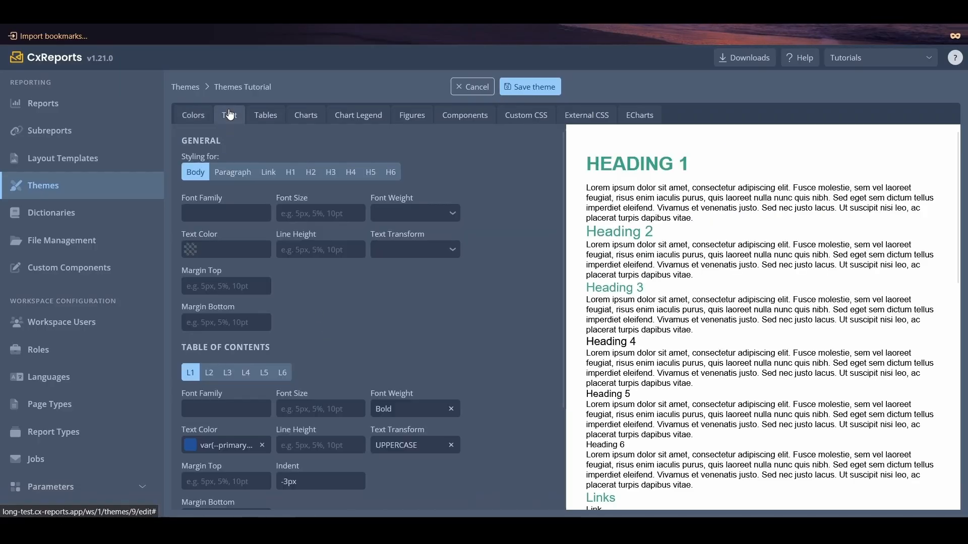
pyautogui.scroll(-2, 684, 231)
pyautogui.scroll(-5, 684, 232)
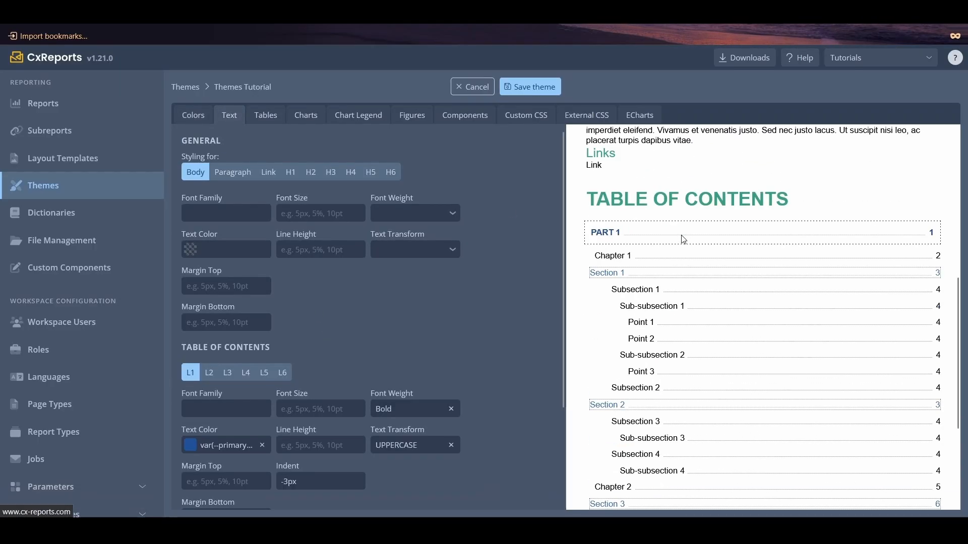
pyautogui.click(270, 120)
pyautogui.click(366, 121)
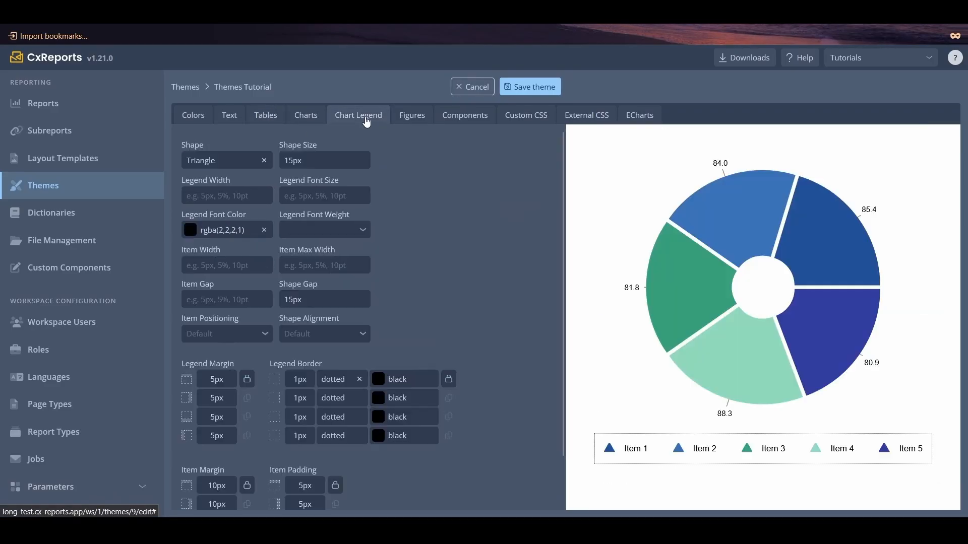
pyautogui.click(417, 118)
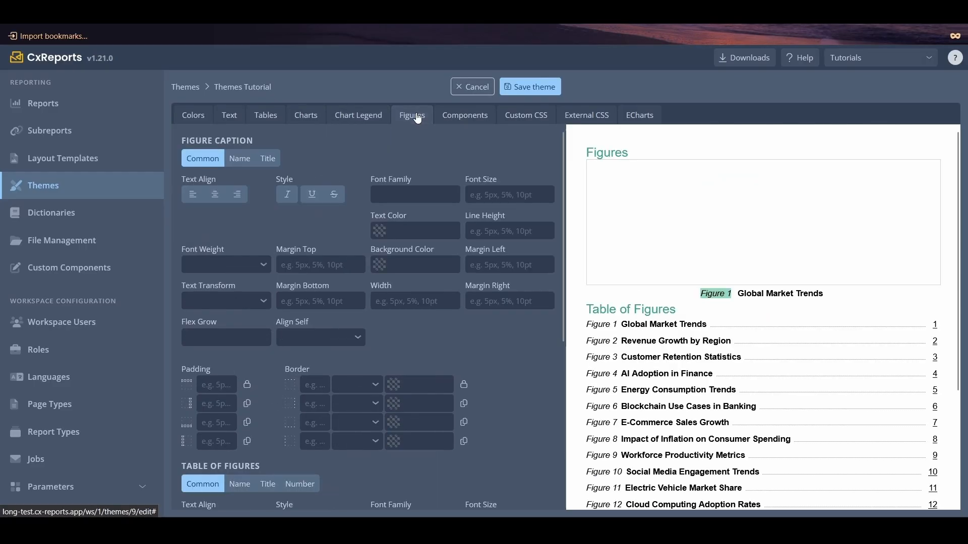
pyautogui.click(460, 119)
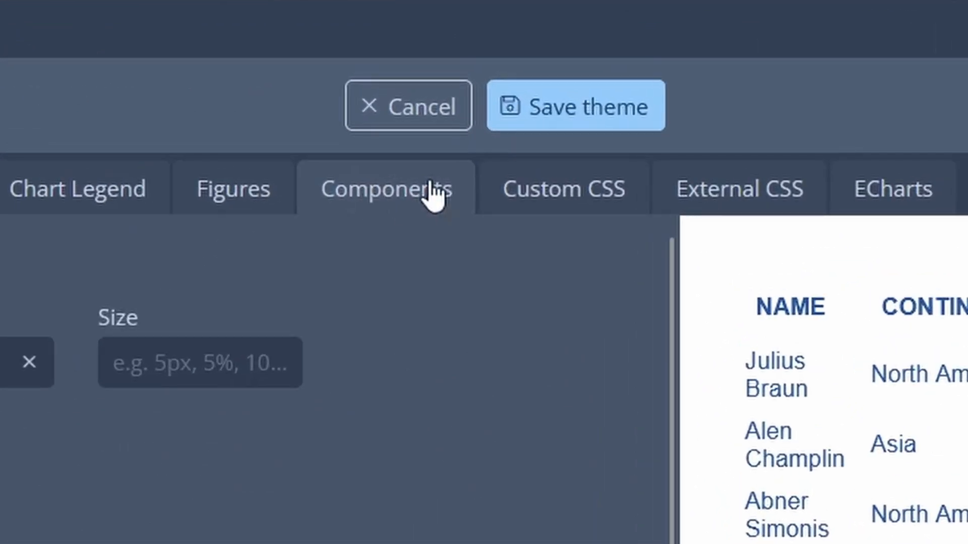
pyautogui.click(555, 123)
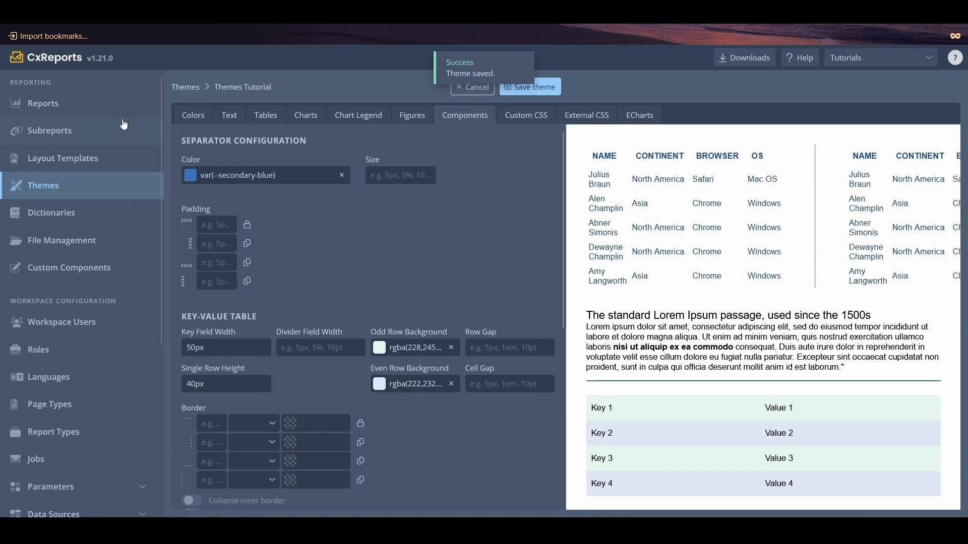
# - Open the Sample report and set its theme to Themes Tutorial
pyautogui.click(81, 105)
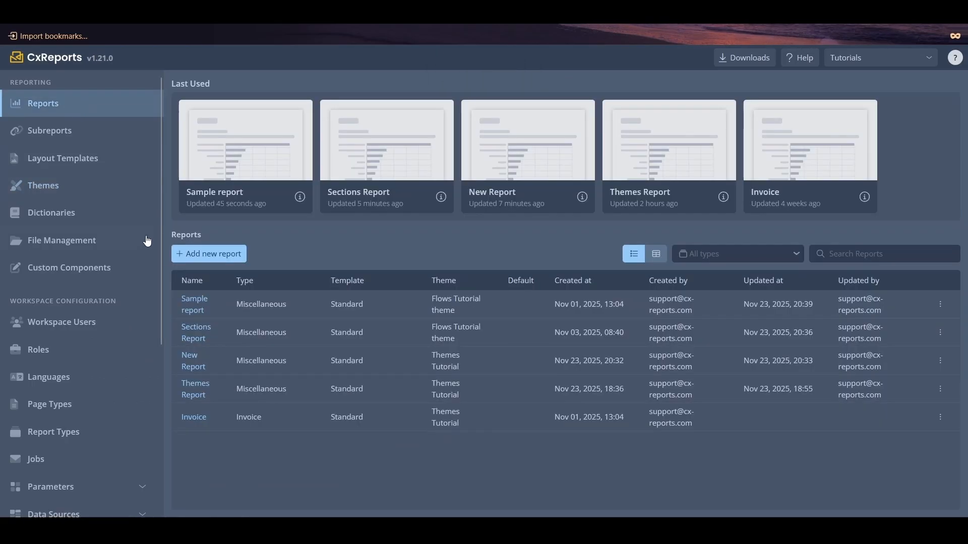
pyautogui.click(193, 308)
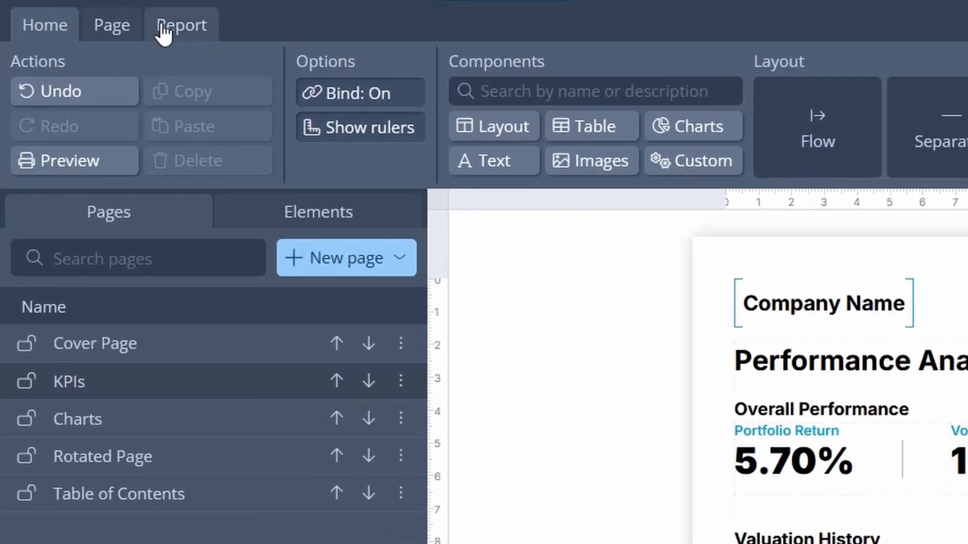
pyautogui.click(163, 27)
pyautogui.click(290, 171)
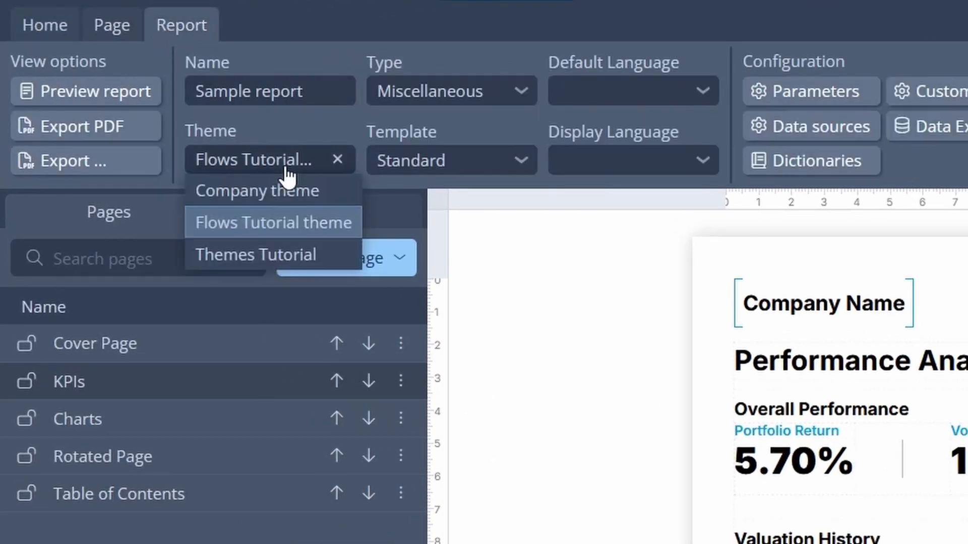
pyautogui.click(281, 268)
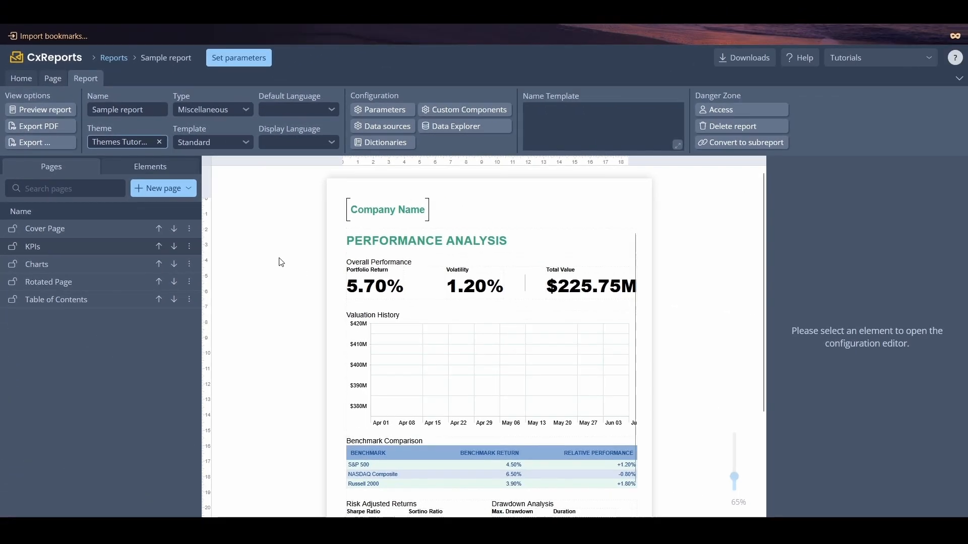
# - Examine how the theme styles the Sample report's KPIs, Rotated Page and Table of Contents pages
pyautogui.scroll(-5, 490, 365)
pyautogui.scroll(-1, 281, 263)
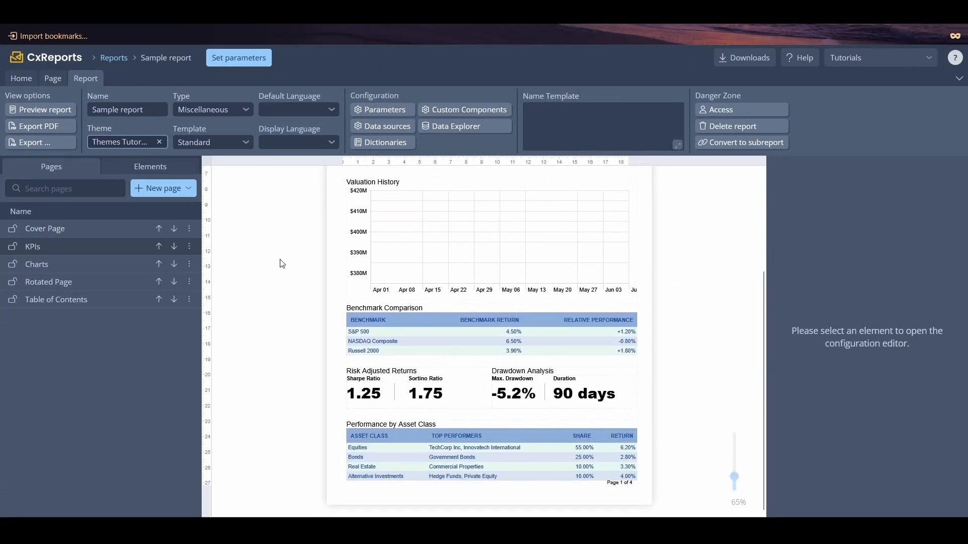
pyautogui.scroll(5, 281, 263)
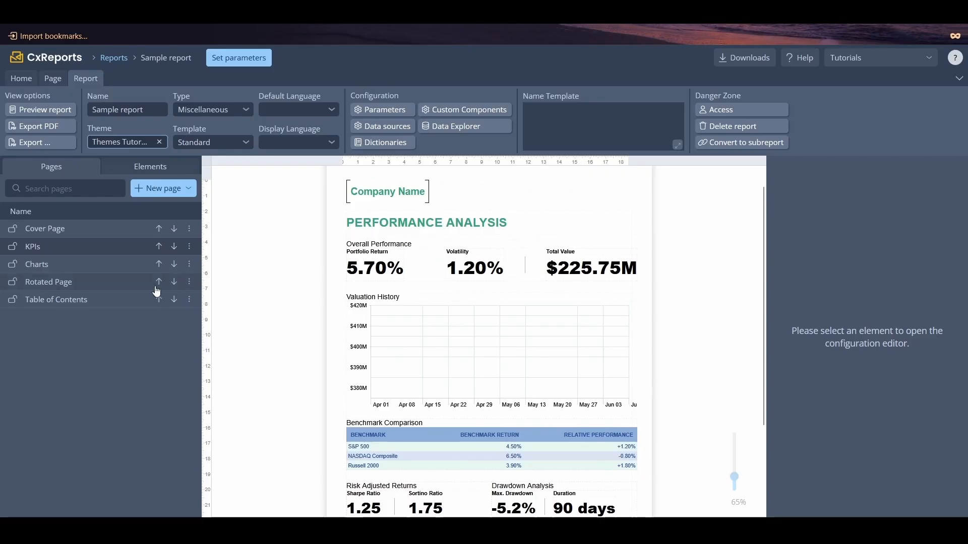
pyautogui.click(109, 291)
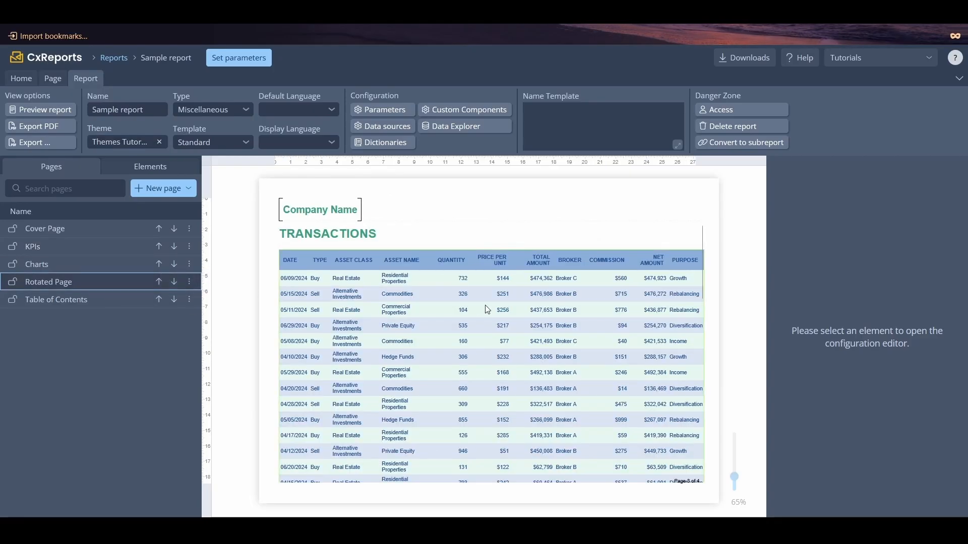
pyautogui.scroll(-1, 487, 309)
pyautogui.scroll(-3, 488, 310)
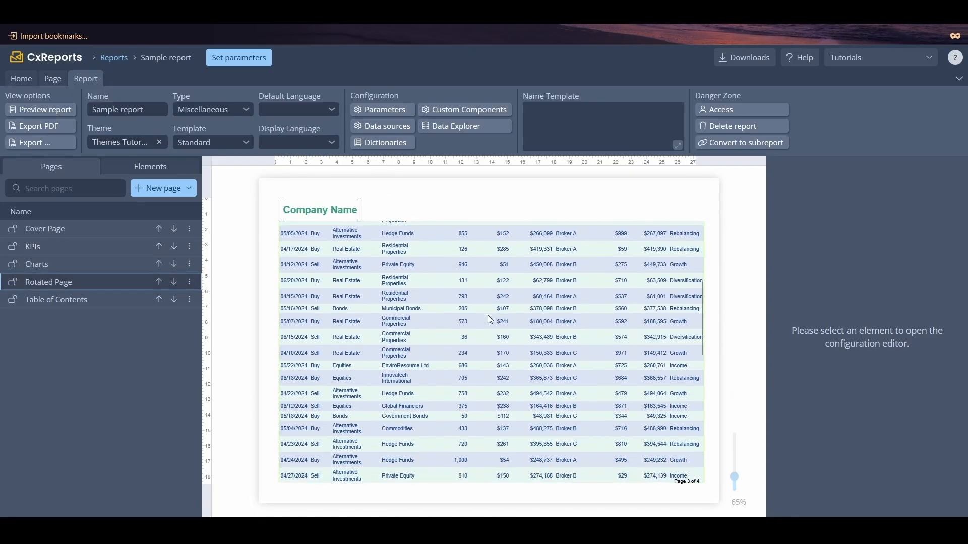
pyautogui.click(104, 299)
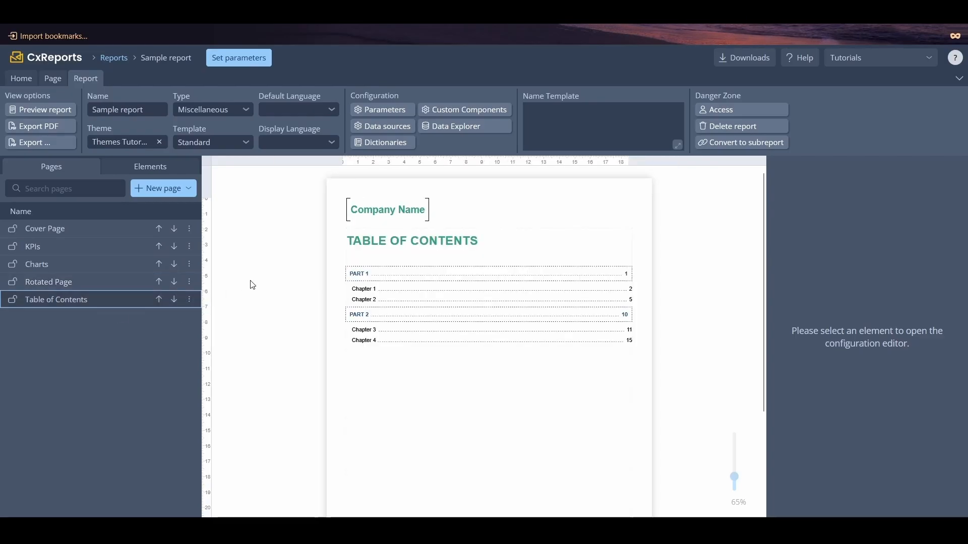